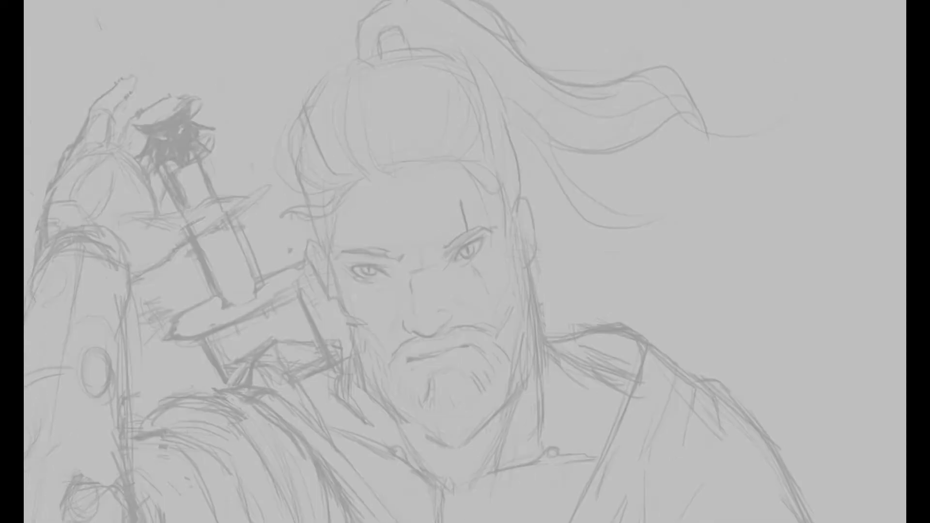
Trace the left jaw line down to the chin in black over the faded sketch.
mouse_move(354, 325)
mouse_down()
mouse_move(394, 400)
mouse_move(443, 435)
mouse_up()
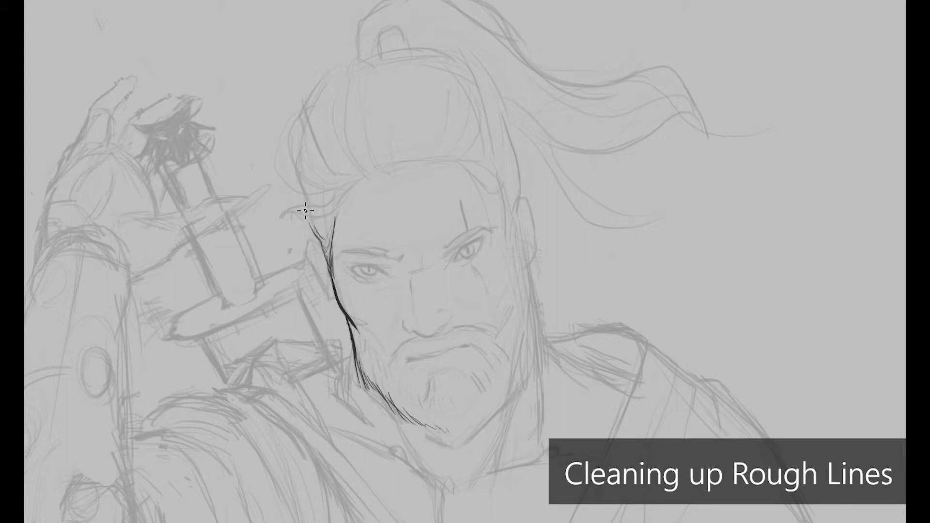
Ink the topknot hair strands, the upward hair lock and the right inner ear.
drag(365, 177, 391, 171)
mouse_move(336, 196)
mouse_down()
mouse_move(279, 155)
mouse_move(300, 130)
mouse_up()
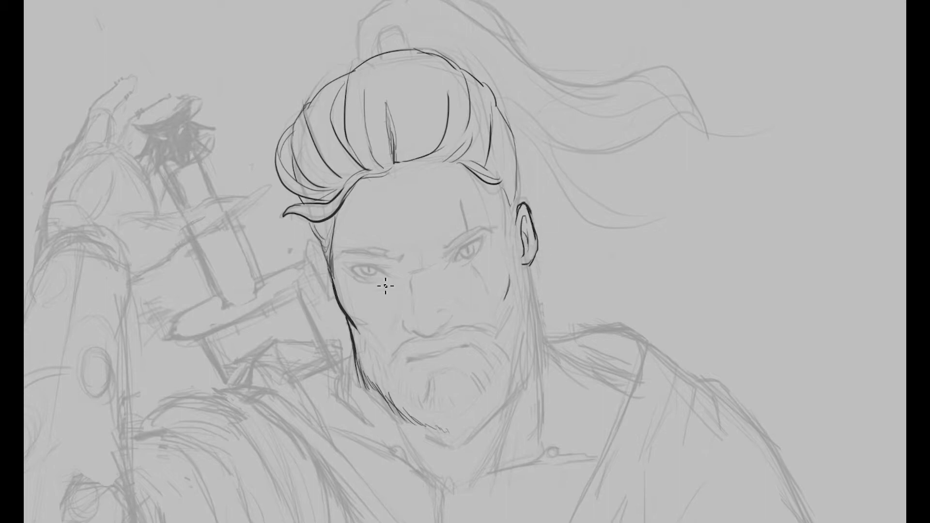
scroll(342, 316, up, 3)
drag(531, 141, 514, 68)
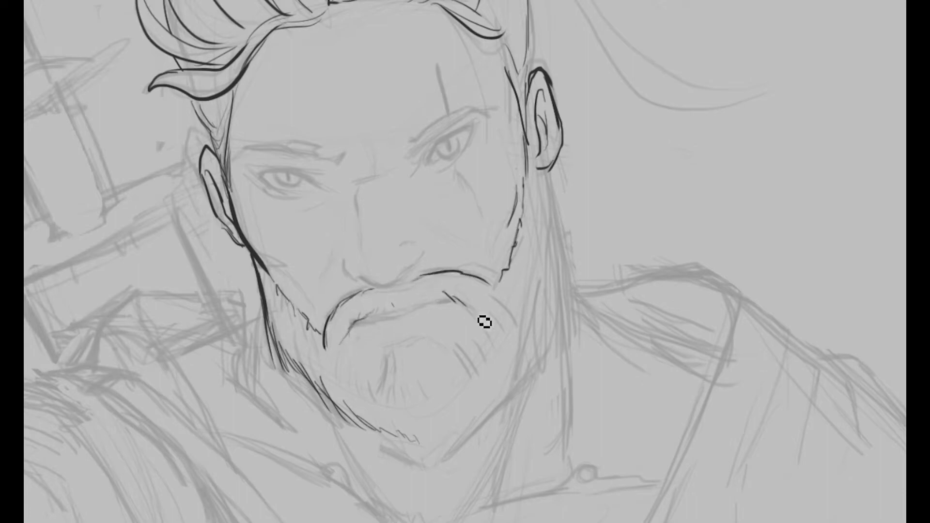
Ink the lower lip, the chin and beard edges, and the right jaw below the ear.
drag(475, 311, 402, 325)
drag(472, 350, 424, 364)
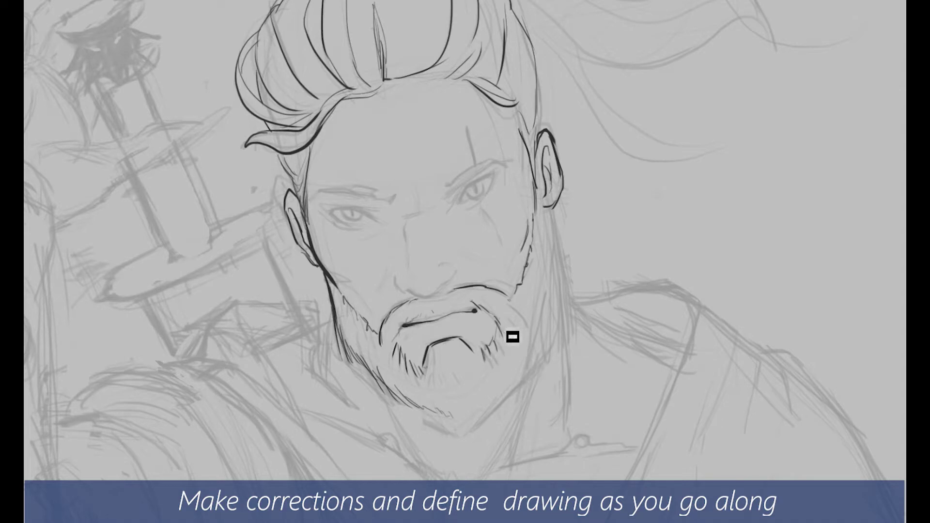
drag(552, 210, 562, 283)
mouse_move(442, 409)
mouse_down()
mouse_move(464, 421)
mouse_move(543, 358)
mouse_up()
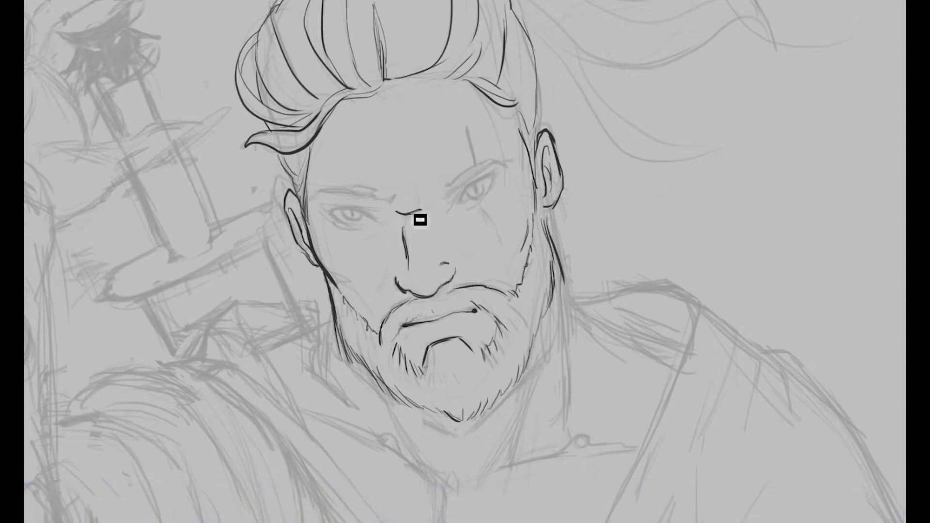
Ink the brow crease, both eyes' upper and lower lids, and the left eyebrow.
drag(417, 213, 438, 207)
mouse_move(494, 183)
mouse_down()
mouse_move(486, 194)
mouse_move(543, 148)
mouse_up()
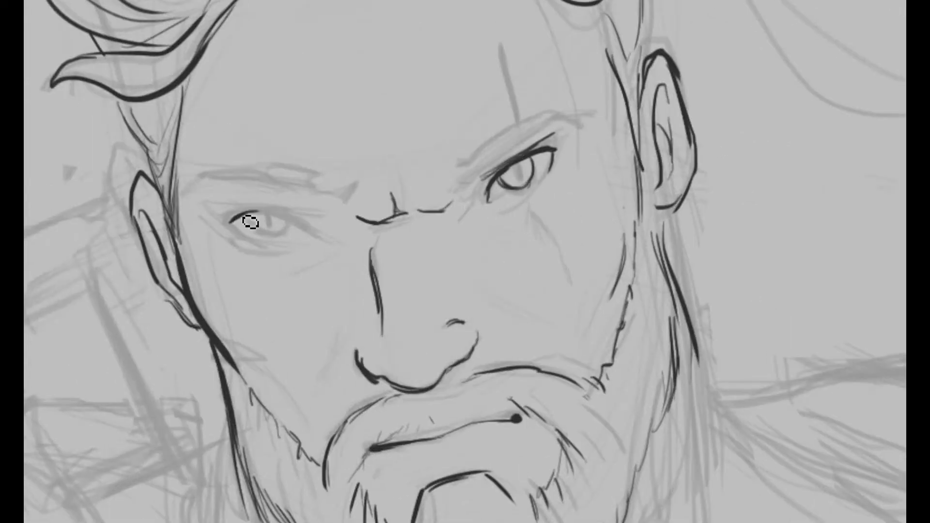
drag(249, 221, 313, 242)
drag(233, 224, 281, 247)
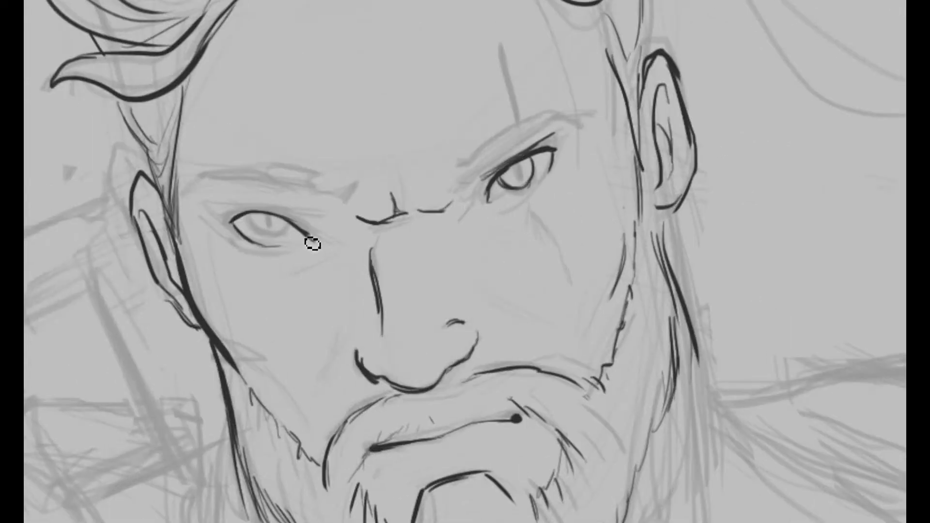
alt+click(596, 231)
drag(545, 154, 499, 188)
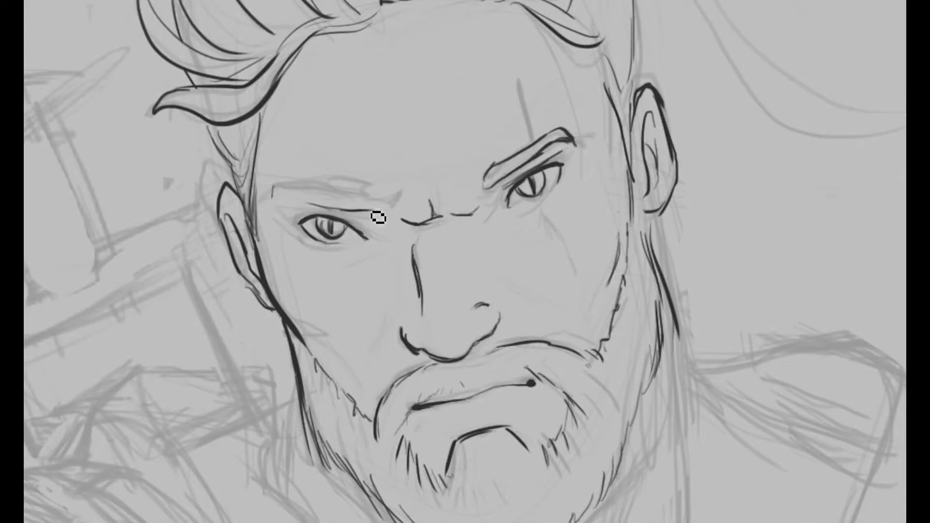
drag(272, 195, 340, 199)
scroll(322, 201, down, 3)
scroll(509, 328, down, 3)
scroll(505, 233, up, 5)
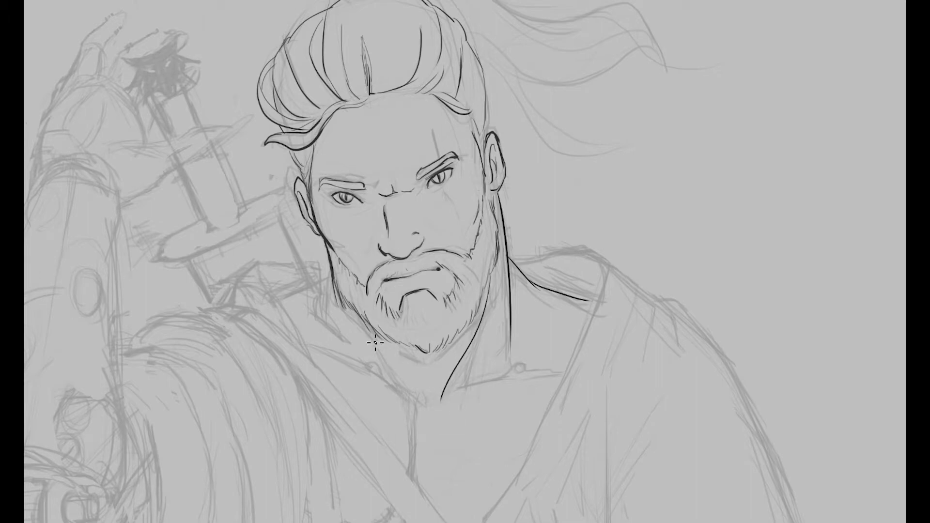
Ink the collar and its right curve with the bump, plus a line beside the centre seam.
scroll(289, 301, down, 3)
scroll(335, 197, up, 3)
drag(334, 197, 474, 357)
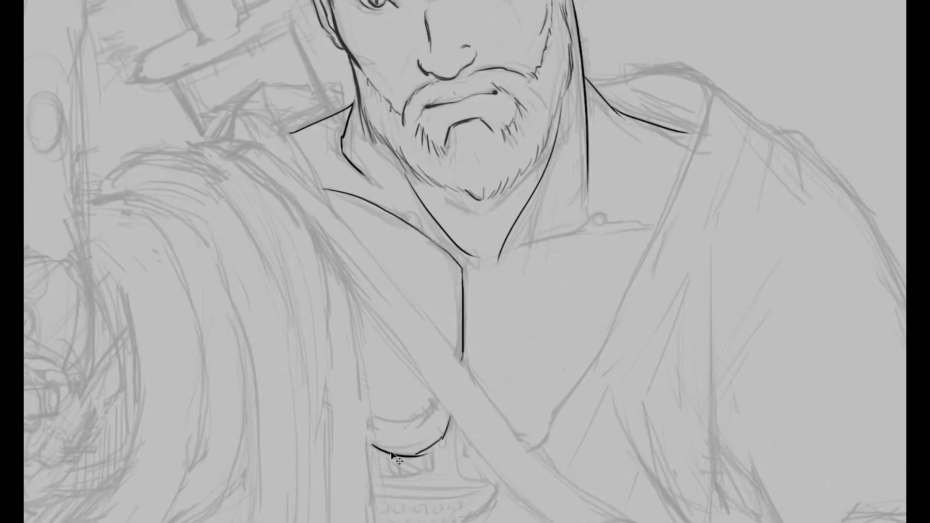
scroll(428, 223, up, 5)
drag(428, 223, 415, 274)
scroll(319, 251, down, 2)
drag(319, 251, 405, 168)
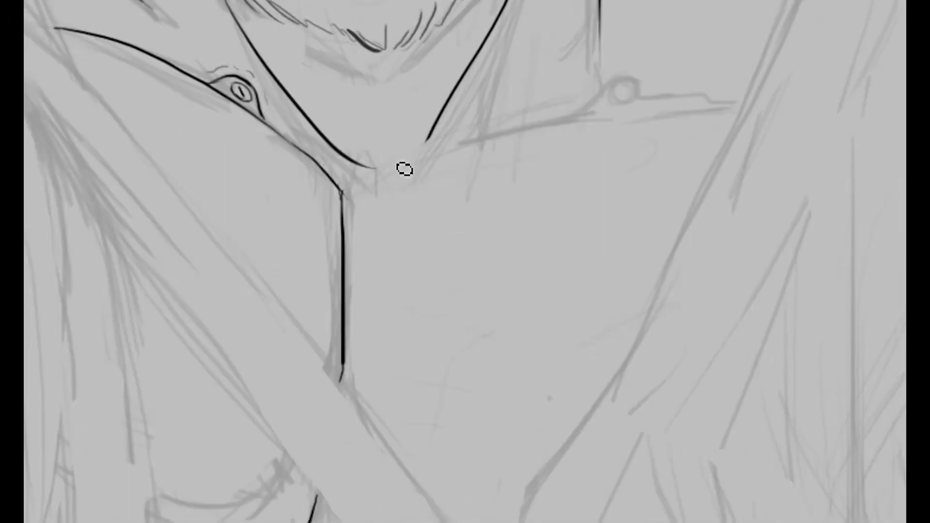
drag(485, 139, 357, 243)
drag(349, 193, 351, 397)
drag(356, 227, 586, 122)
drag(516, 130, 582, 111)
drag(721, 100, 543, 126)
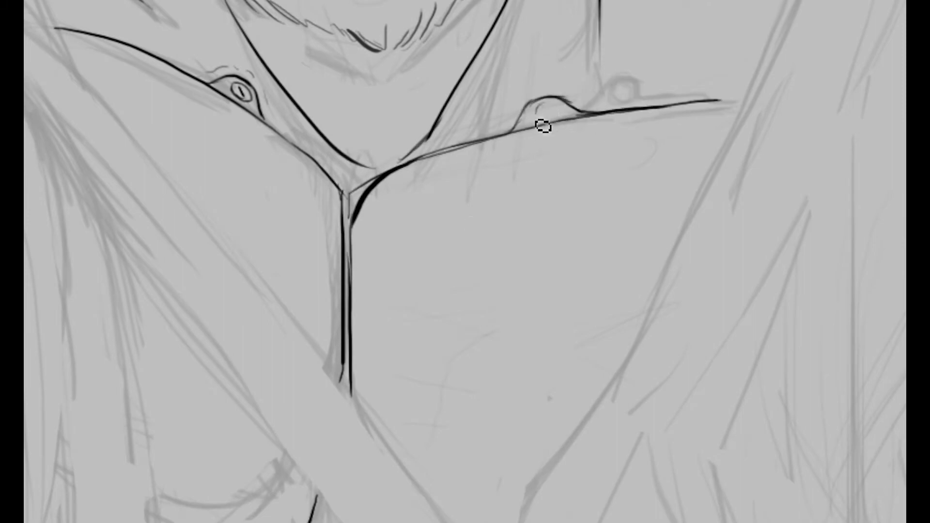
Ink the centre seam, the chest's bottom edge and the chest band with its detail lines.
scroll(494, 142, down, 5)
drag(440, 184, 450, 286)
drag(448, 41, 459, 135)
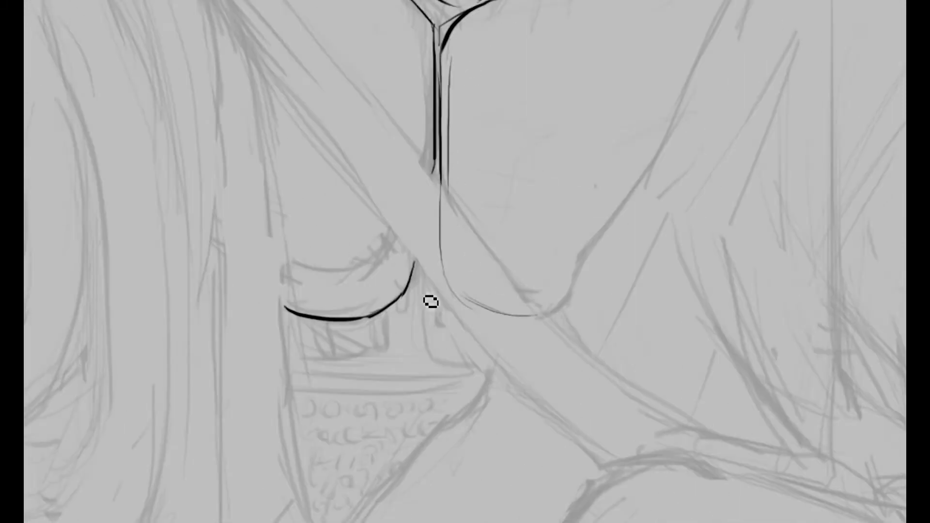
drag(429, 279, 480, 361)
drag(414, 264, 416, 339)
mouse_move(290, 361)
mouse_down()
mouse_move(420, 339)
mouse_move(287, 342)
mouse_up()
drag(298, 317, 310, 355)
scroll(347, 348, up, 3)
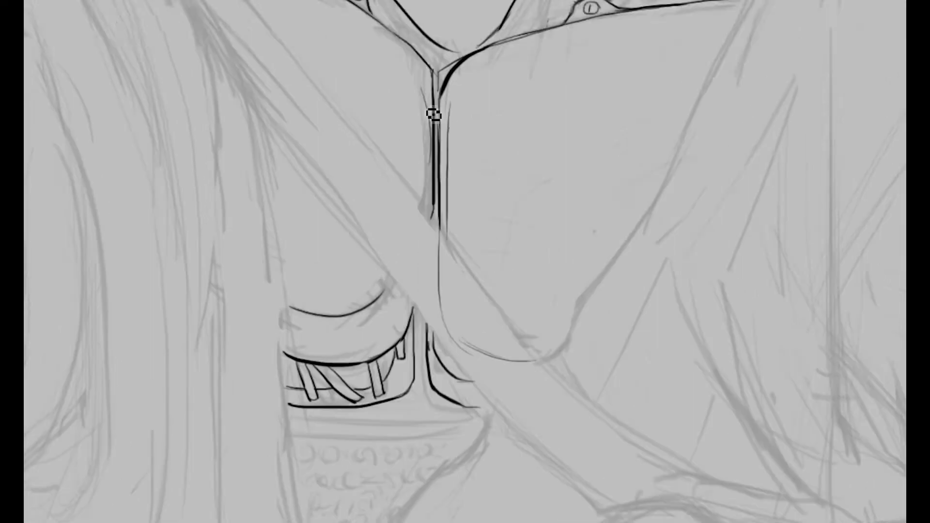
ctrl+scroll(500, 242, down, 1)
scroll(503, 183, down, 1)
Ink the right chest pocket line and the diagonal strap's long edge and upper end.
drag(515, 260, 637, 248)
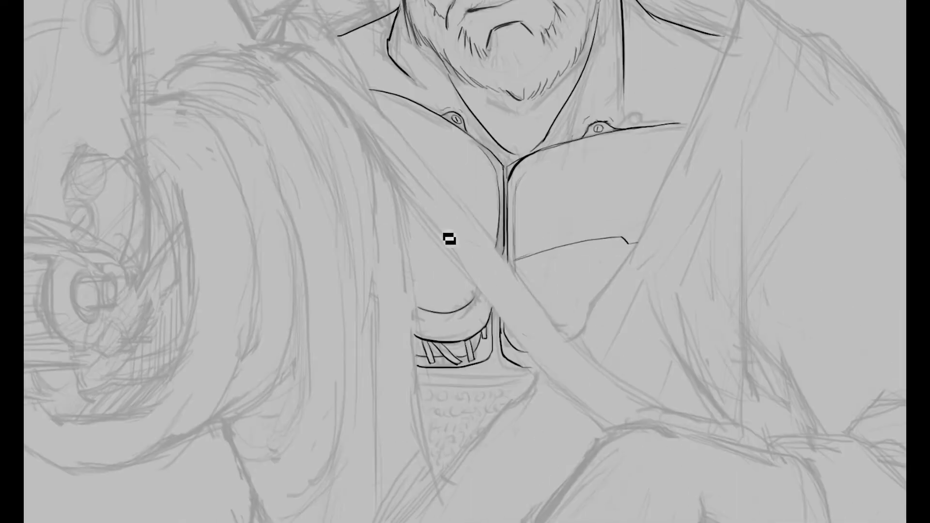
scroll(307, 45, up, 2)
mouse_move(240, 105)
mouse_down()
mouse_move(339, 199)
mouse_move(589, 493)
mouse_up()
drag(263, 92, 305, 117)
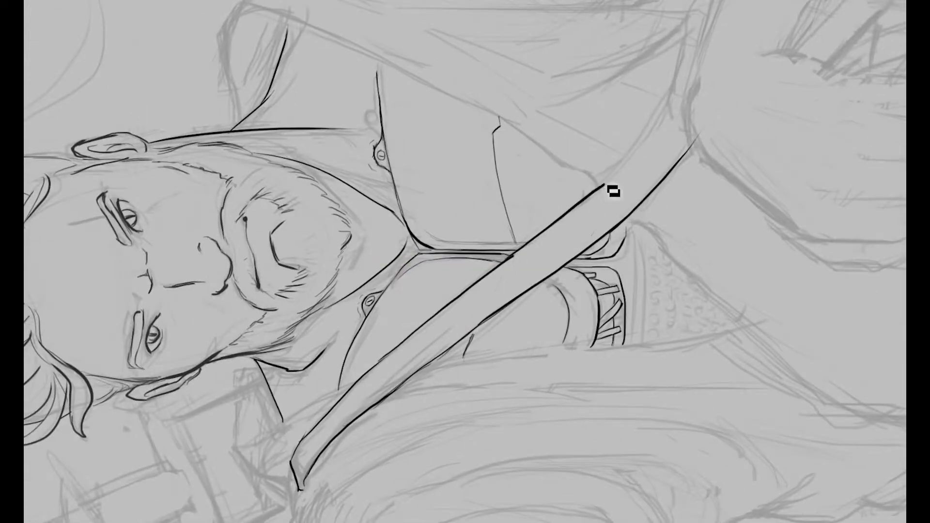
Ink the right shoulder line with the whole figure back in view.
drag(579, 184, 525, 284)
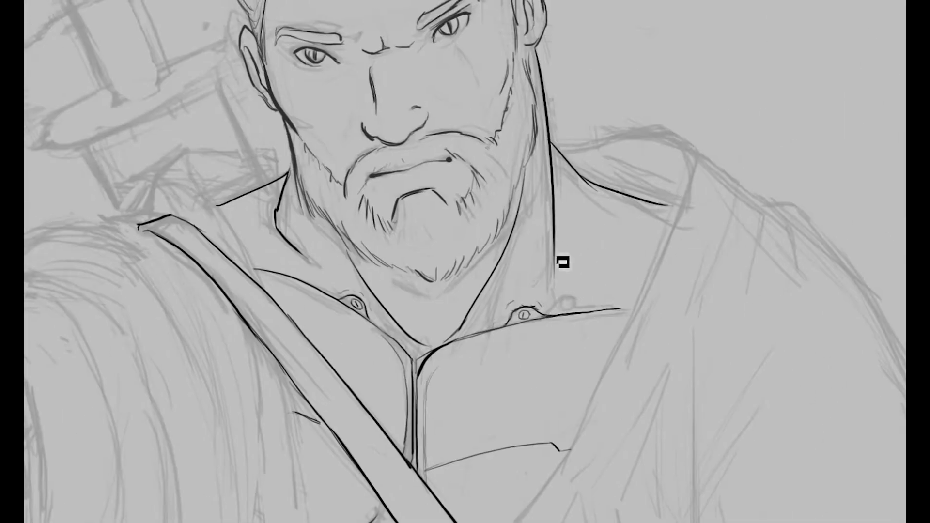
scroll(561, 259, up, 1)
drag(609, 205, 766, 246)
scroll(727, 243, down, 3)
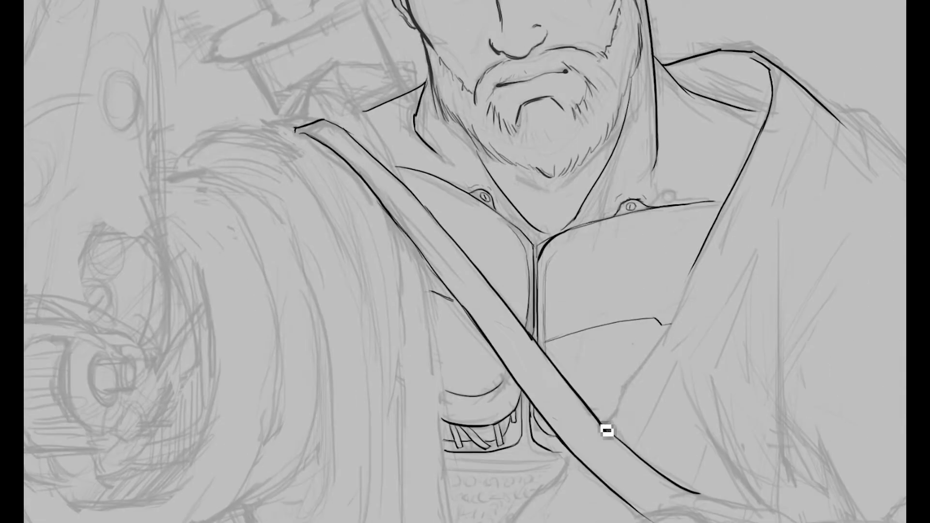
scroll(623, 432, right, 3)
drag(621, 96, 767, 247)
Ink the right sleeve's outer and left edges plus its fold lines and top curve.
scroll(626, 141, down, 3)
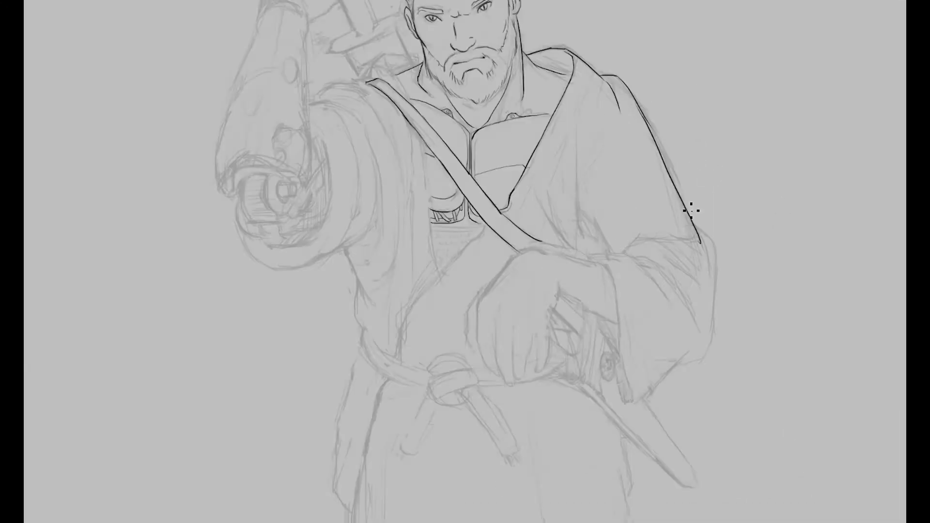
scroll(685, 195, up, 3)
mouse_move(657, 165)
mouse_down()
mouse_move(637, 359)
mouse_move(562, 395)
mouse_up()
scroll(662, 169, up, 3)
scroll(691, 168, down, 3)
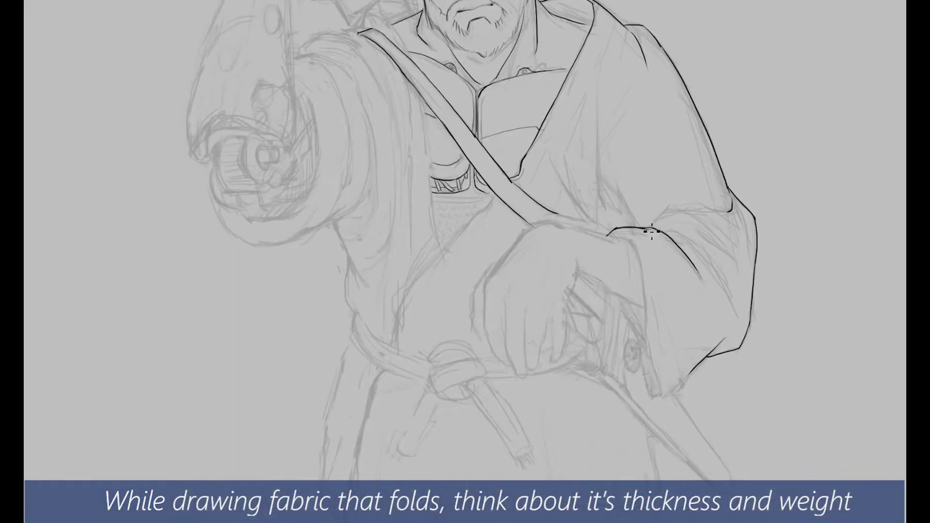
scroll(651, 227, up, 3)
mouse_move(575, 169)
mouse_down()
mouse_move(629, 249)
mouse_move(660, 258)
mouse_up()
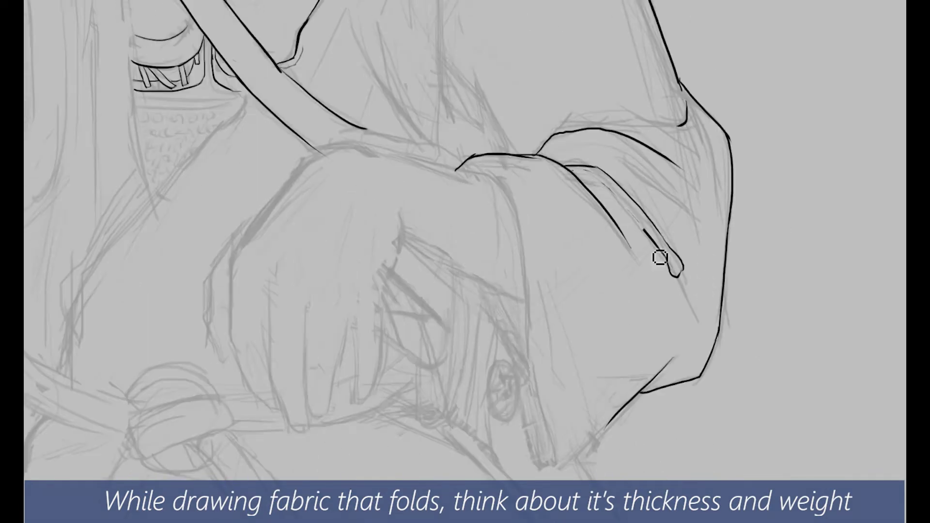
drag(584, 141, 613, 151)
scroll(652, 188, down, 1)
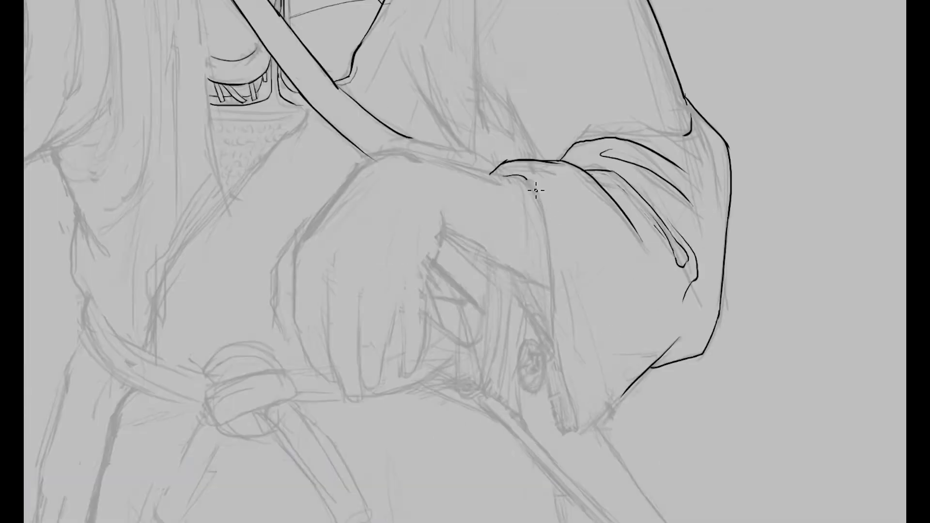
drag(536, 191, 579, 429)
Outline the band across the hand and its inner edge line.
scroll(579, 428, up, 2)
scroll(547, 390, down, 2)
scroll(508, 189, down, 2)
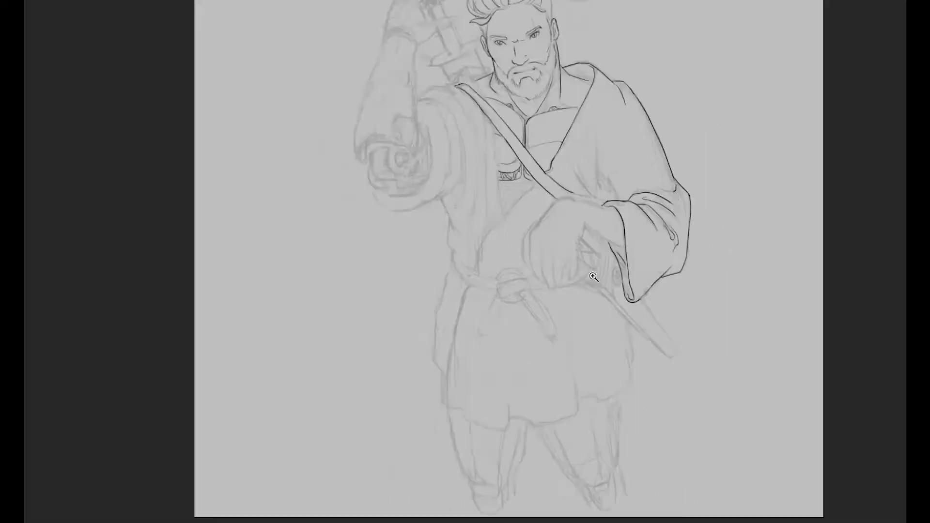
scroll(419, 196, up, 3)
mouse_move(519, 251)
mouse_down()
mouse_move(420, 195)
mouse_move(509, 238)
mouse_up()
scroll(498, 228, up, 3)
scroll(465, 171, down, 2)
drag(450, 256, 447, 294)
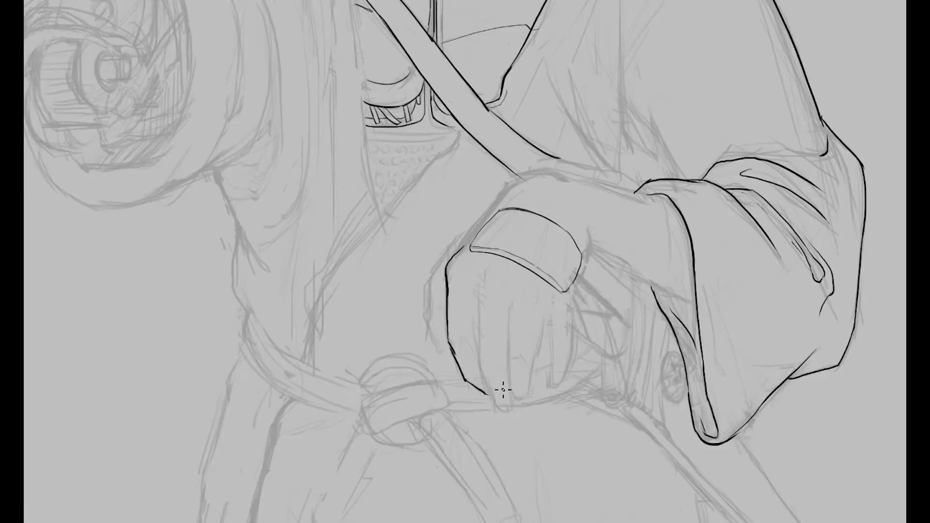
Ink the hand's left side and the finger contours of the gloved hand.
scroll(503, 389, up, 3)
drag(448, 186, 446, 330)
drag(502, 218, 506, 393)
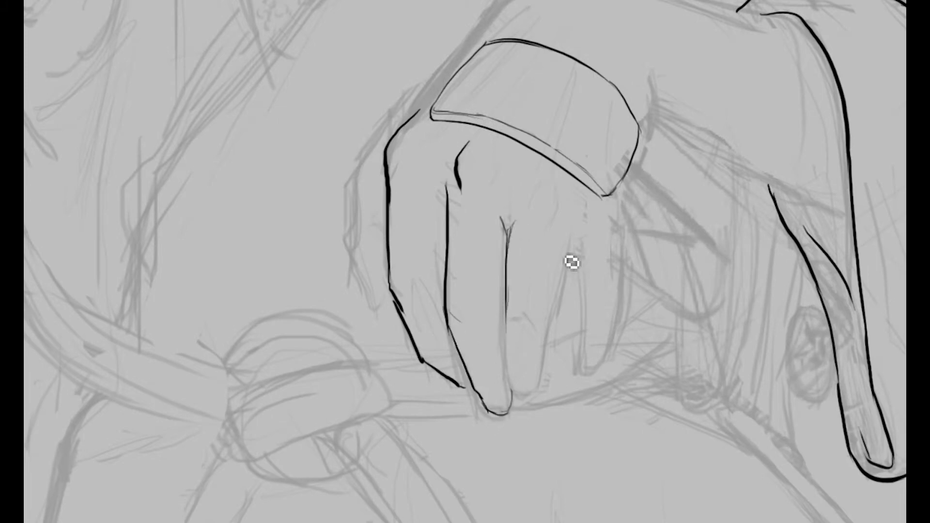
drag(568, 241, 531, 396)
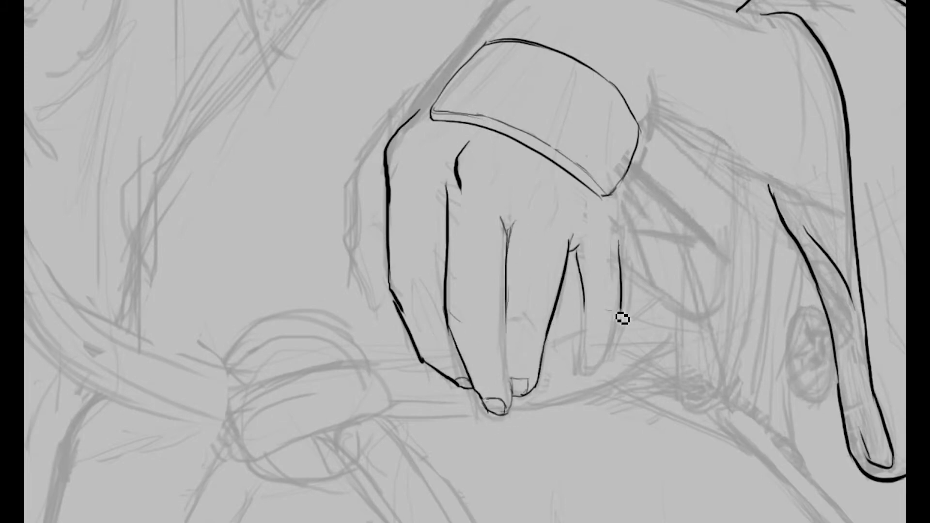
drag(621, 310, 596, 373)
scroll(597, 373, up, 2)
drag(737, 335, 711, 358)
scroll(711, 359, down, 3)
scroll(658, 209, up, 3)
Ink the wrist edge, knuckle curves and creases, and two tendon lines on the hand.
mouse_move(708, 151)
mouse_down()
mouse_move(658, 209)
mouse_move(630, 420)
mouse_up()
scroll(630, 419, down, 2)
mouse_move(707, 324)
mouse_down()
mouse_move(753, 337)
mouse_move(758, 355)
mouse_up()
scroll(441, 336, up, 2)
drag(433, 202, 416, 246)
drag(549, 351, 623, 365)
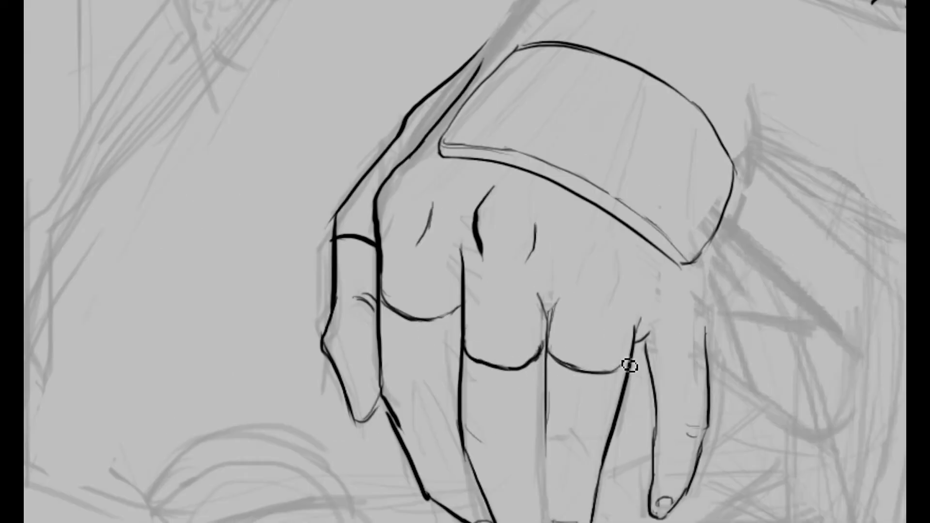
drag(625, 273, 612, 312)
drag(592, 266, 584, 319)
scroll(498, 208, down, 2)
Outline the sleeve cuff and the wrist line across the top of the hand.
drag(707, 194, 755, 290)
scroll(659, 373, down, 2)
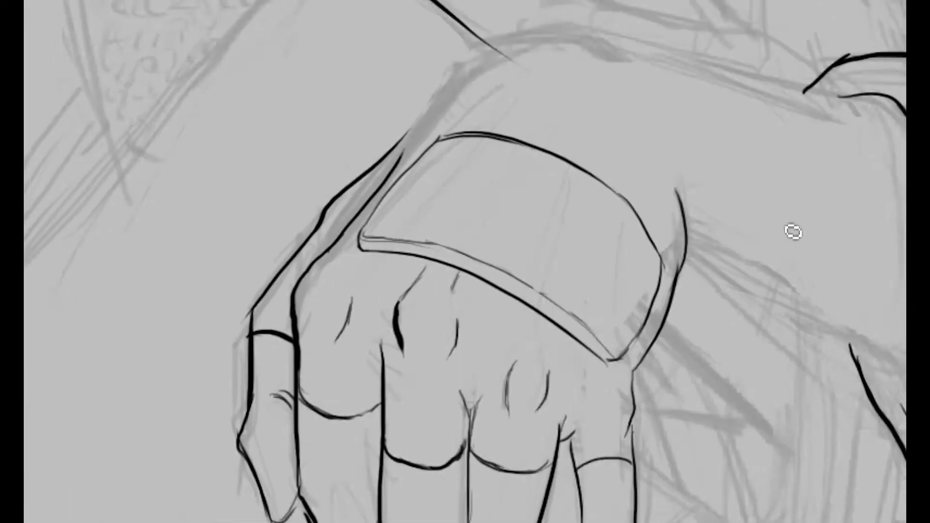
scroll(669, 232, down, 1)
mouse_move(669, 128)
mouse_down()
mouse_move(678, 260)
mouse_move(571, 213)
mouse_up()
mouse_move(409, 155)
mouse_down()
mouse_move(484, 103)
mouse_move(533, 91)
mouse_up()
scroll(594, 201, down, 5)
scroll(593, 200, up, 6)
scroll(609, 237, down, 2)
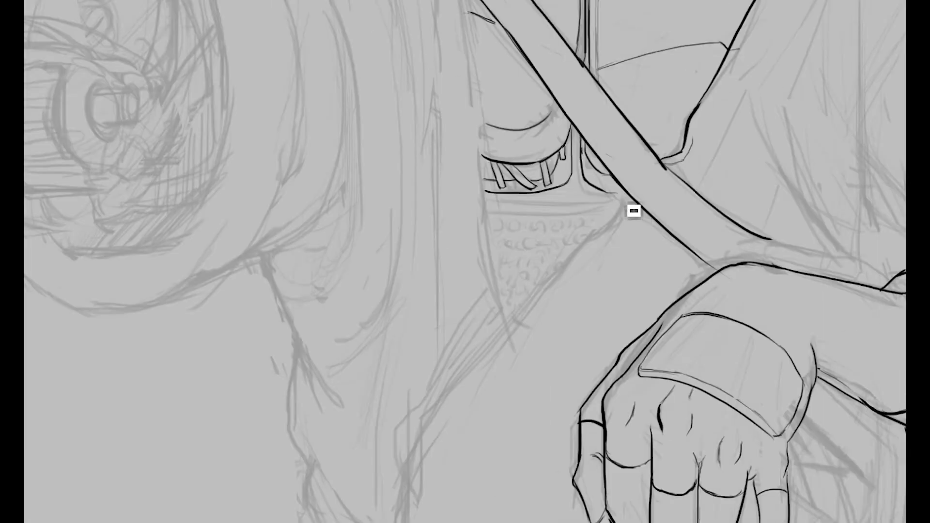
scroll(614, 228, down, 2)
Ink the long torso contour of the robe and the belt curving around the waist.
mouse_move(599, 186)
mouse_down()
mouse_move(514, 289)
mouse_move(407, 462)
mouse_up()
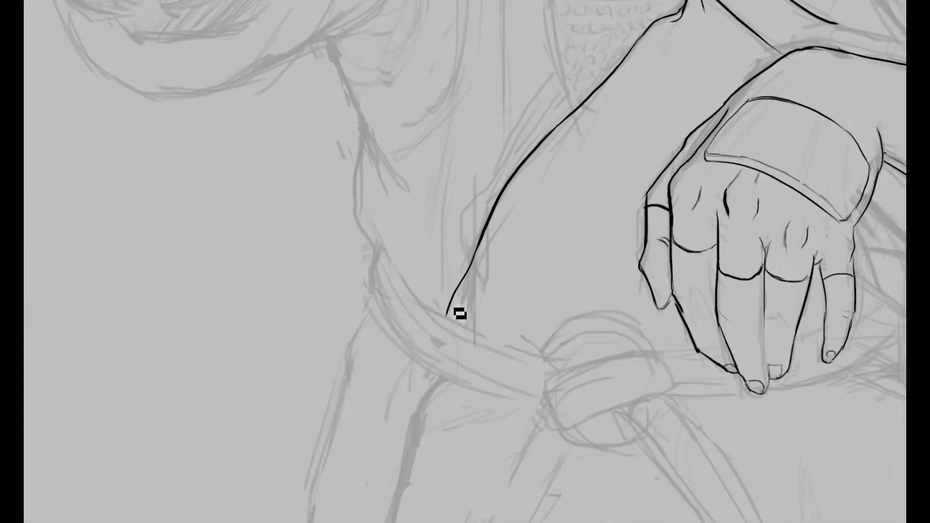
drag(462, 310, 448, 339)
mouse_move(380, 250)
mouse_down()
mouse_move(449, 381)
mouse_move(543, 402)
mouse_move(388, 258)
mouse_up()
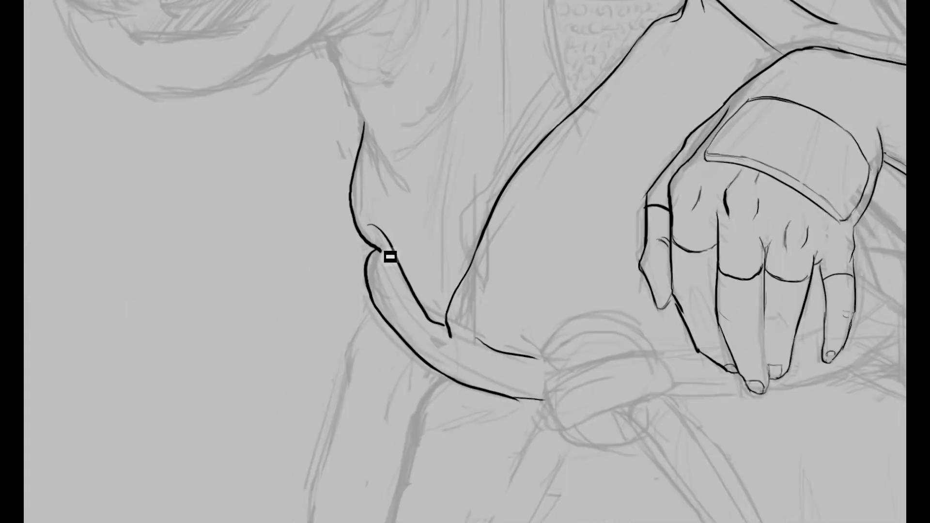
scroll(388, 257, down, 2)
scroll(463, 266, down, 1)
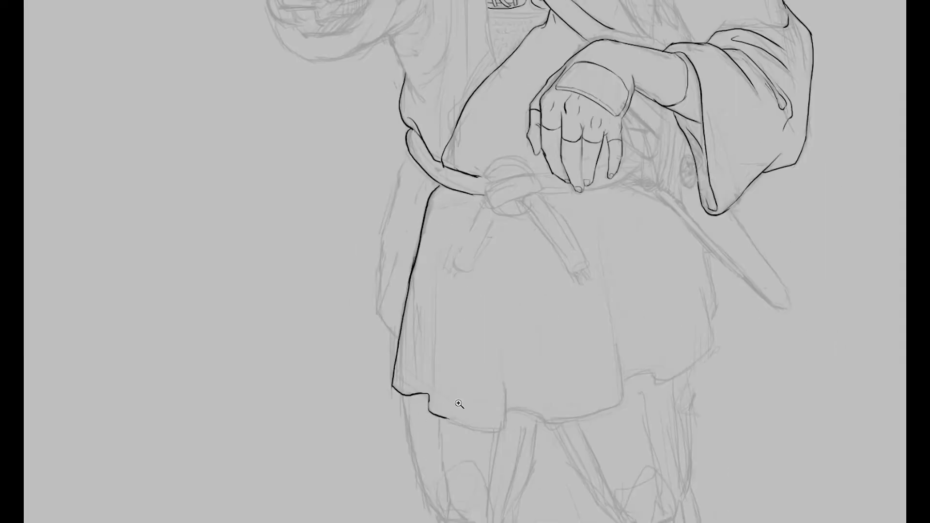
Ink the skirt hem from the notch, its fold strokes, side edges and lower hem corner.
scroll(459, 404, up, 3)
drag(162, 297, 409, 342)
mouse_move(481, 191)
mouse_down()
mouse_move(394, 232)
mouse_move(415, 363)
mouse_up()
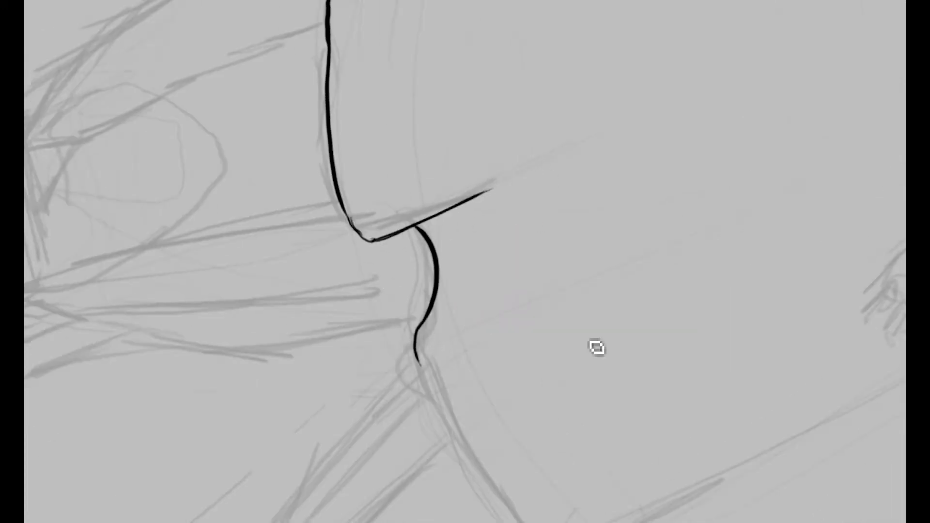
drag(553, 226, 329, 366)
drag(486, 73, 552, 223)
drag(533, 158, 615, 107)
drag(598, 53, 630, 125)
drag(751, 167, 552, 320)
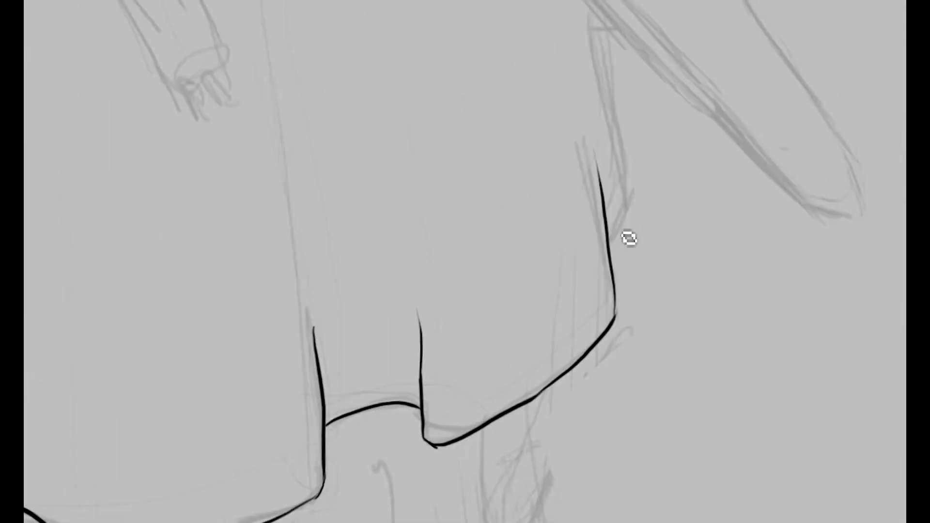
drag(586, 77, 629, 286)
drag(581, 46, 528, 322)
Draw a first arc and the gear's oval face on the arm cannon.
scroll(536, 336, down, 5)
scroll(664, 274, up, 5)
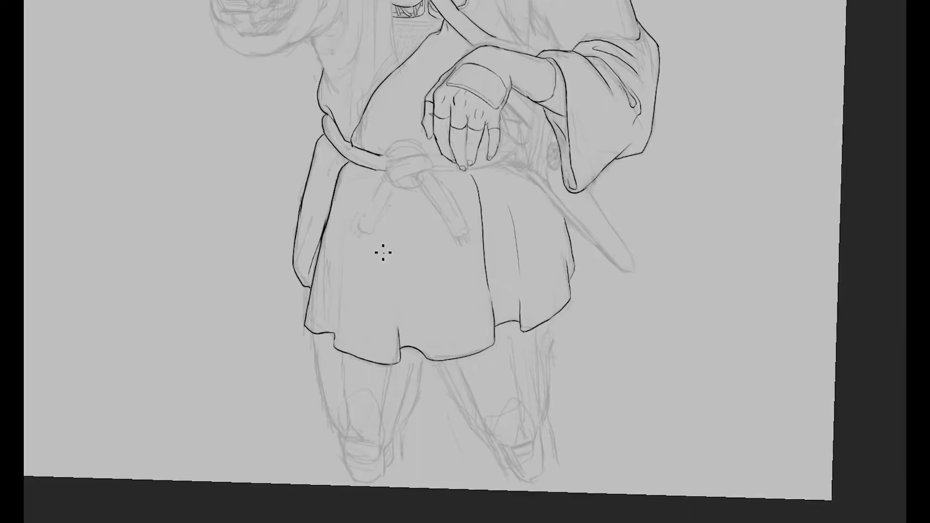
scroll(382, 252, up, 3)
drag(345, 275, 359, 335)
mouse_move(309, 276)
mouse_down()
mouse_move(315, 341)
mouse_move(362, 347)
mouse_up()
Undo the last stroke, re-ink the gear cylinder's top and bottom edges, and darken the small axle end.
key(ctrl+z)
scroll(339, 315, up, 2)
drag(332, 183, 546, 380)
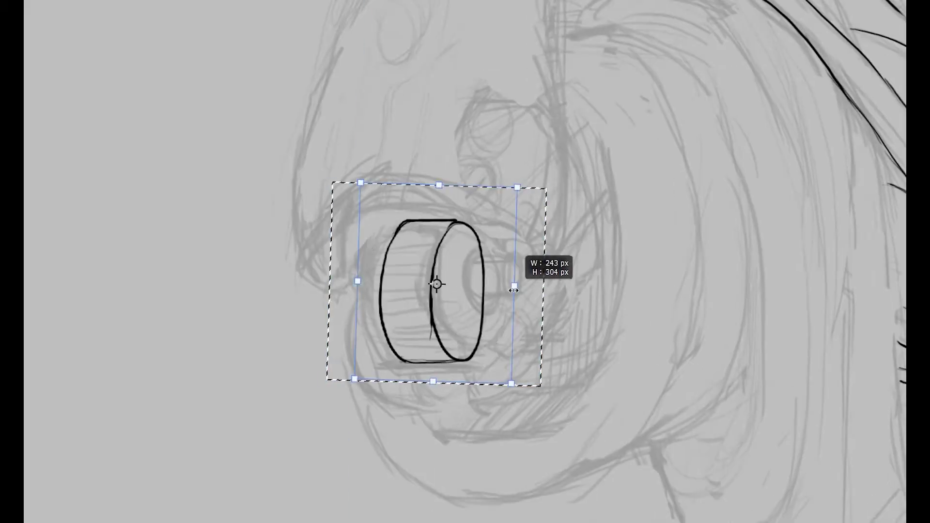
scroll(436, 281, up, 2)
mouse_move(407, 229)
mouse_down()
mouse_move(464, 226)
mouse_move(401, 291)
mouse_move(407, 339)
mouse_move(460, 358)
mouse_up()
scroll(514, 357, down, 5)
scroll(514, 357, up, 5)
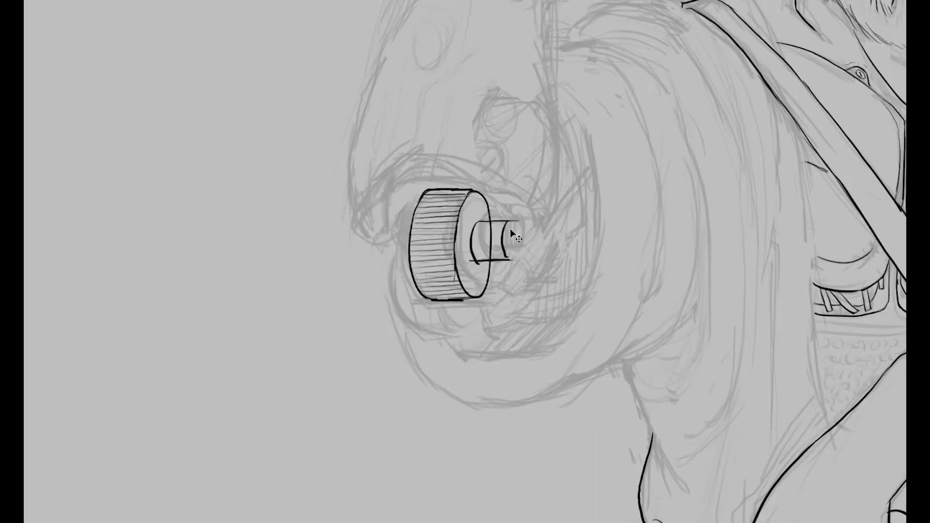
drag(516, 259, 506, 223)
scroll(508, 228, up, 2)
scroll(418, 297, down, 5)
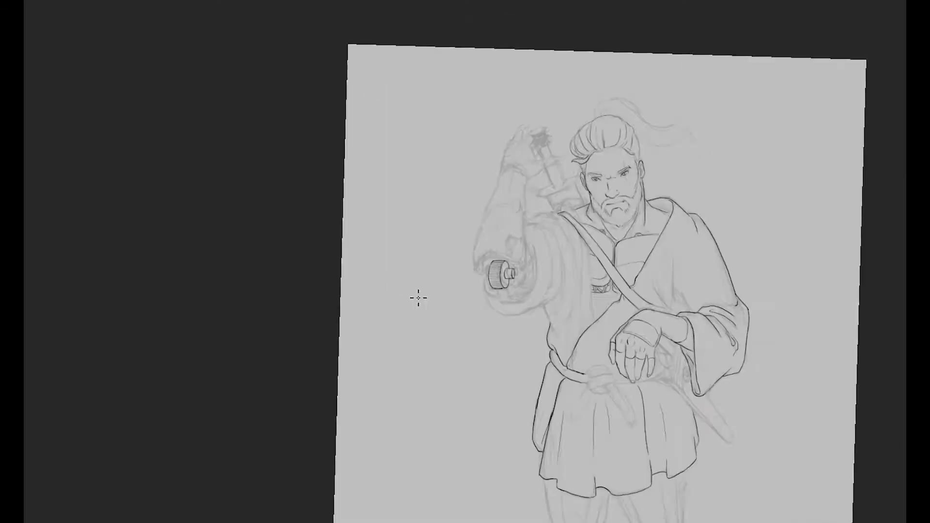
scroll(419, 288, up, 4)
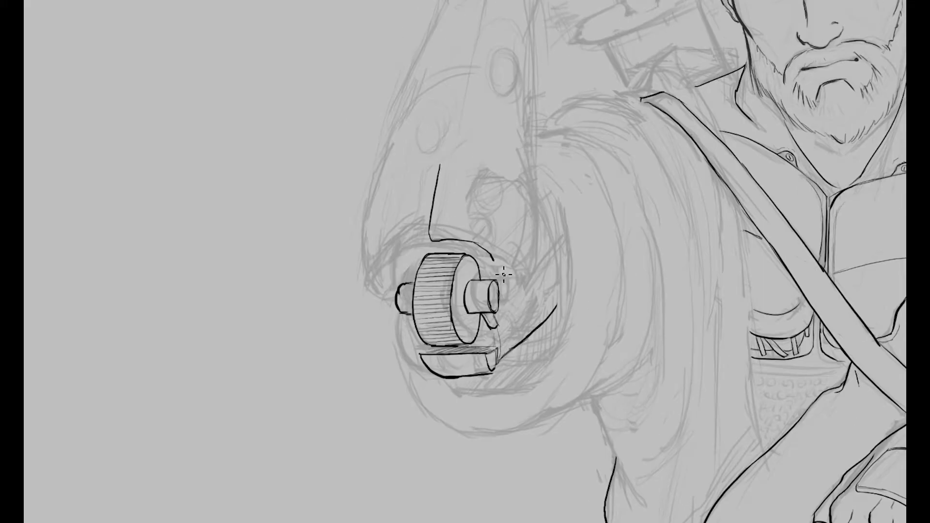
Hatch the serrated fan beside the gear and trace the long forearm outline with its top curve.
drag(494, 283, 518, 207)
scroll(518, 208, down, 1)
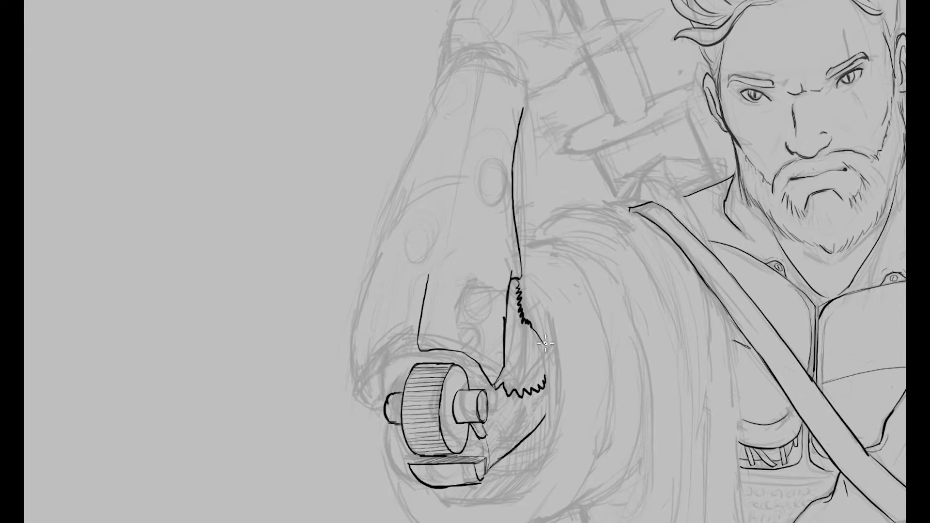
drag(513, 318, 523, 342)
scroll(519, 335, down, 4)
scroll(485, 291, up, 3)
mouse_move(448, 348)
mouse_down()
mouse_move(507, 89)
mouse_move(545, 68)
mouse_move(574, 104)
mouse_up()
drag(494, 239, 533, 163)
scroll(622, 112, down, 3)
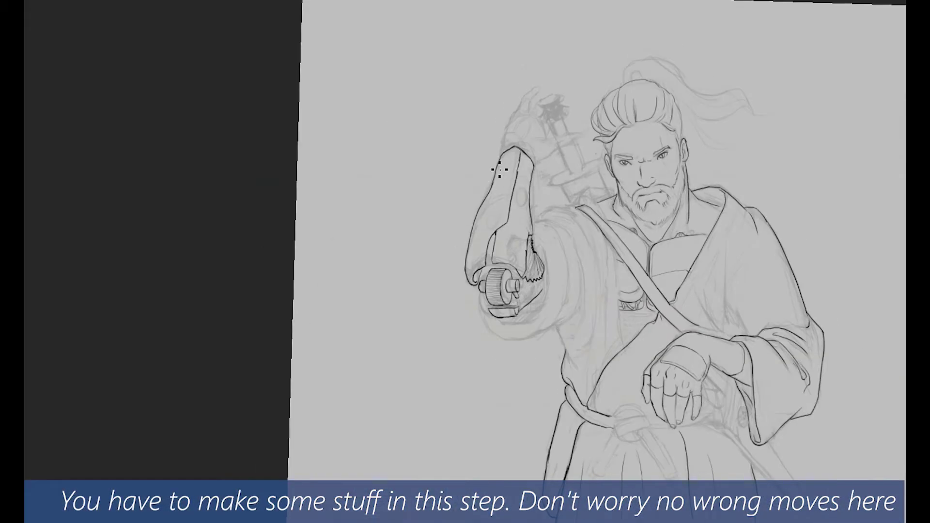
scroll(485, 242, up, 3)
Ink the doubled wristband across the arm and the wrist up to the thumb.
scroll(466, 252, up, 2)
drag(456, 256, 559, 293)
mouse_move(557, 291)
mouse_down()
mouse_move(470, 262)
mouse_move(557, 291)
mouse_up()
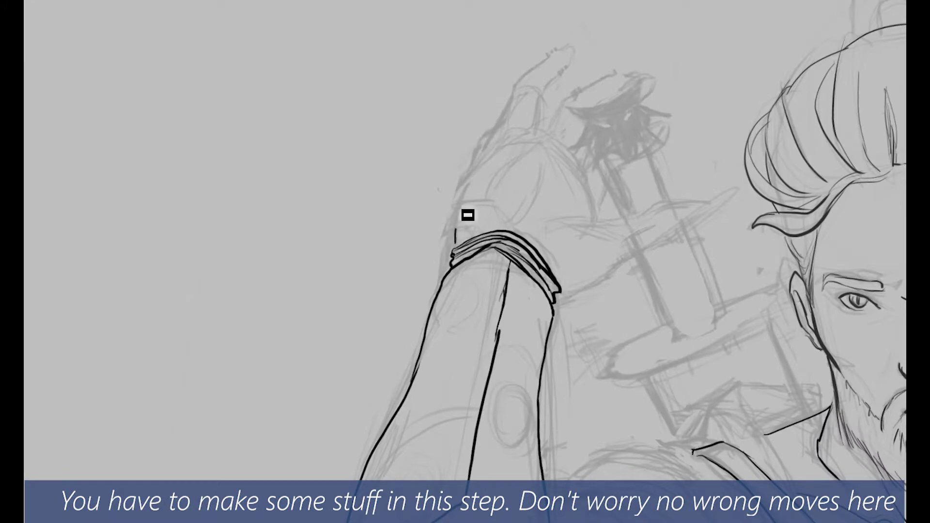
mouse_move(458, 232)
mouse_down()
mouse_move(499, 127)
mouse_move(480, 194)
mouse_up()
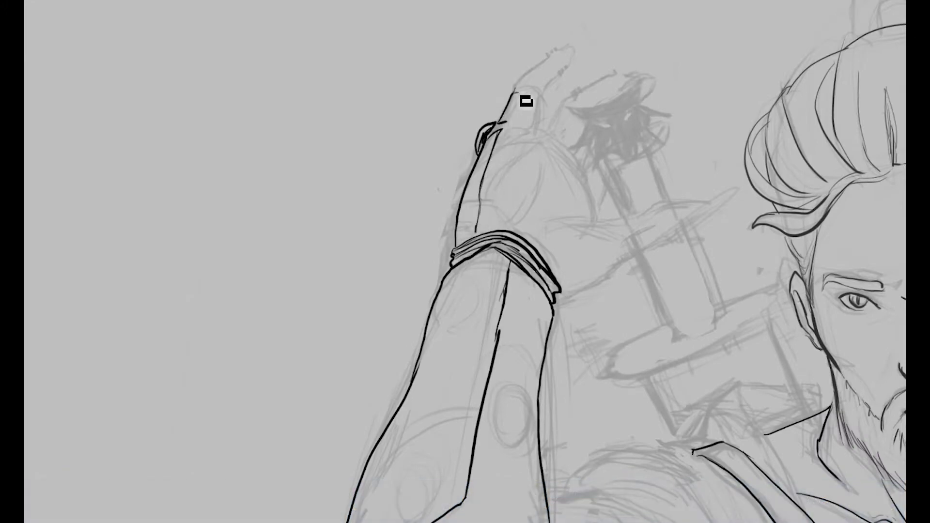
Outline the finger joints and the curved fingertip.
scroll(524, 95, up, 2)
scroll(524, 94, up, 2)
drag(436, 140, 471, 187)
drag(508, 83, 606, 105)
drag(530, 112, 582, 58)
drag(428, 209, 518, 198)
Ink the collar line and its fold down the side.
scroll(485, 203, down, 3)
scroll(562, 257, up, 3)
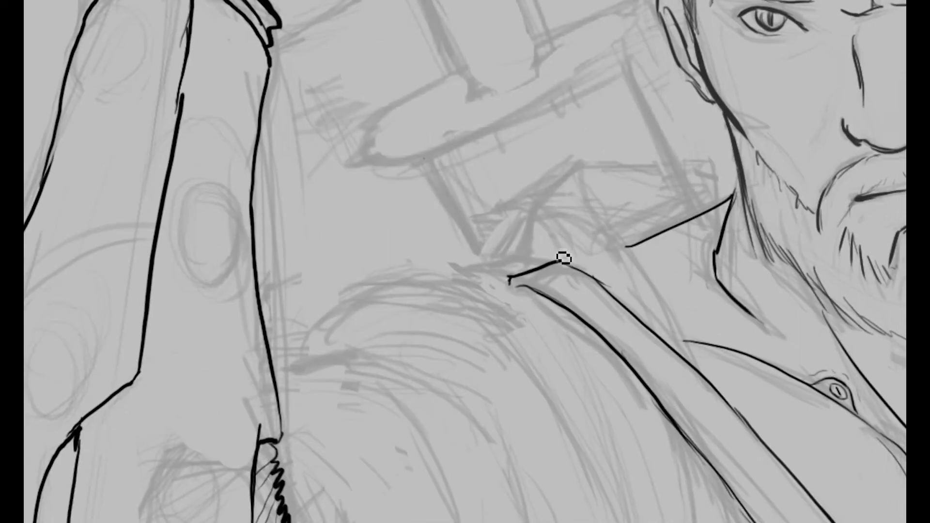
mouse_move(557, 261)
mouse_down()
mouse_move(581, 160)
mouse_move(732, 196)
mouse_up()
drag(605, 183, 685, 333)
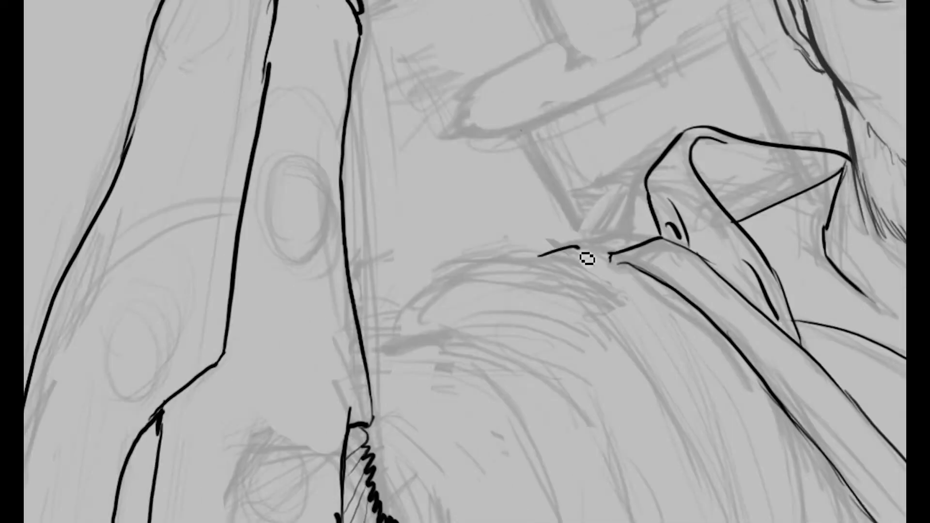
Outline the sword guard behind the shoulder, including its upper edge and left tip.
scroll(659, 290, down, 2)
mouse_move(615, 191)
mouse_down()
mouse_move(550, 225)
mouse_move(545, 240)
mouse_move(651, 213)
mouse_up()
drag(605, 230, 718, 181)
scroll(718, 181, up, 2)
drag(518, 281, 698, 172)
drag(567, 177, 693, 111)
drag(557, 218, 693, 119)
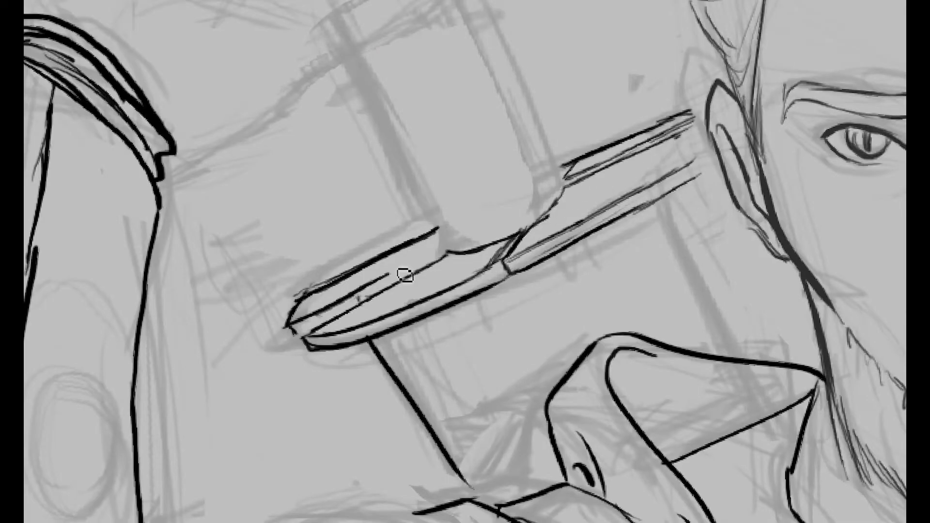
drag(441, 250, 295, 327)
Ink both long edges of the sword grip and its joint with the guard.
scroll(693, 224, down, 2)
scroll(693, 224, up, 2)
drag(509, 32, 578, 187)
scroll(578, 187, up, 2)
mouse_move(277, 212)
mouse_down()
mouse_move(443, 116)
mouse_move(521, 211)
mouse_up()
drag(520, 208, 501, 164)
scroll(500, 164, down, 2)
drag(555, 119, 492, 184)
drag(582, 193, 501, 237)
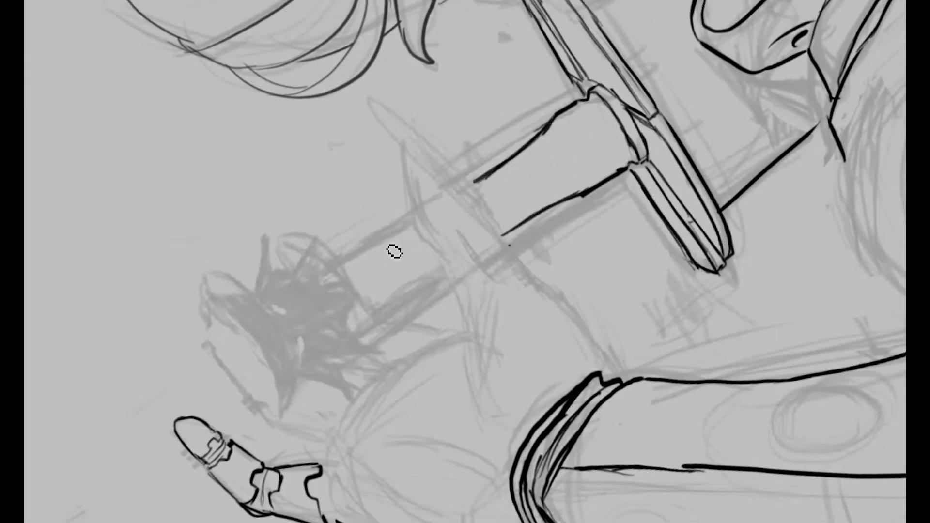
drag(501, 172, 326, 280)
drag(520, 238, 352, 337)
Outline the pommel head's cap and its spiky hair.
scroll(404, 257, down, 3)
scroll(391, 151, up, 3)
mouse_move(497, 73)
mouse_down()
mouse_move(366, 154)
mouse_move(426, 250)
mouse_up()
drag(427, 249, 528, 196)
drag(499, 64, 506, 121)
mouse_move(506, 122)
mouse_down()
mouse_move(562, 167)
mouse_move(521, 182)
mouse_up()
mouse_move(486, 187)
mouse_down()
mouse_move(473, 196)
mouse_move(436, 146)
mouse_move(441, 233)
mouse_up()
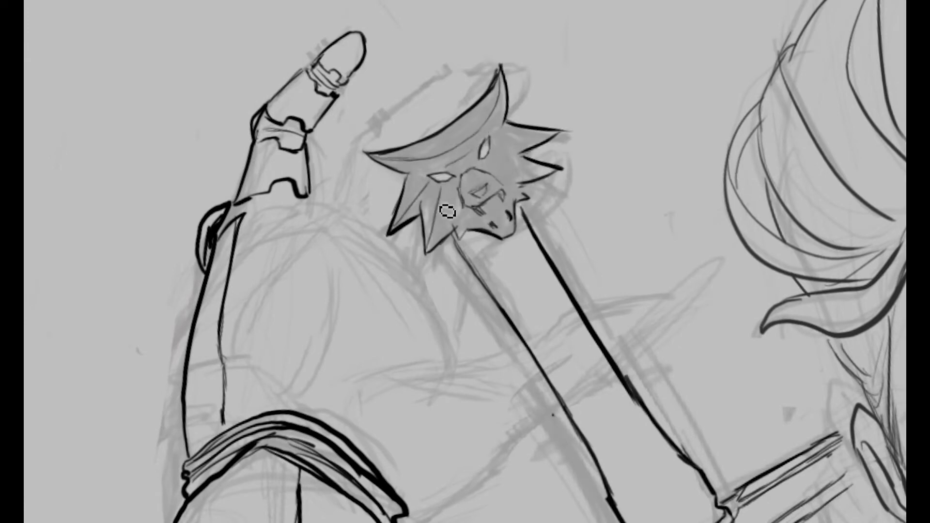
Ink the open palm outline and the thumb's plating details.
scroll(485, 193, down, 2)
drag(533, 286, 557, 203)
drag(482, 257, 502, 269)
drag(523, 194, 542, 177)
drag(560, 213, 609, 186)
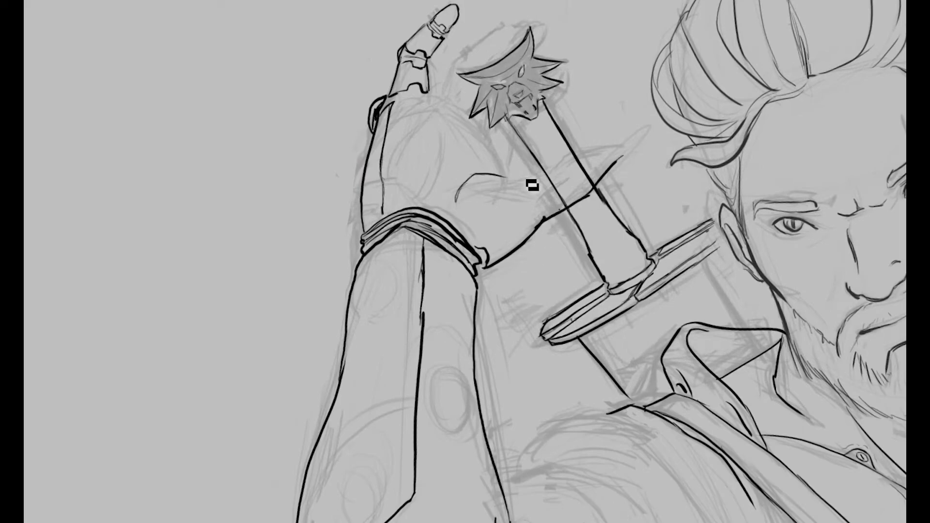
mouse_move(513, 203)
mouse_down()
mouse_move(625, 145)
mouse_move(615, 194)
mouse_up()
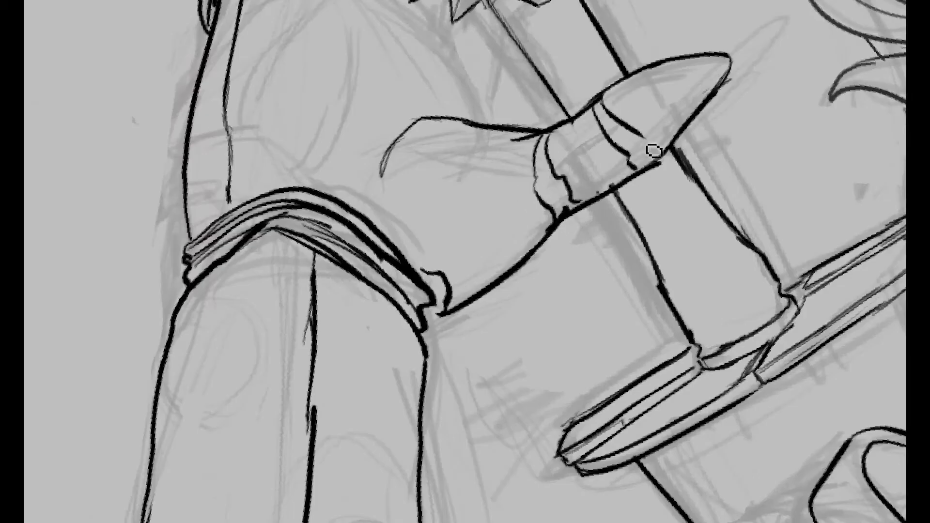
drag(634, 141, 651, 159)
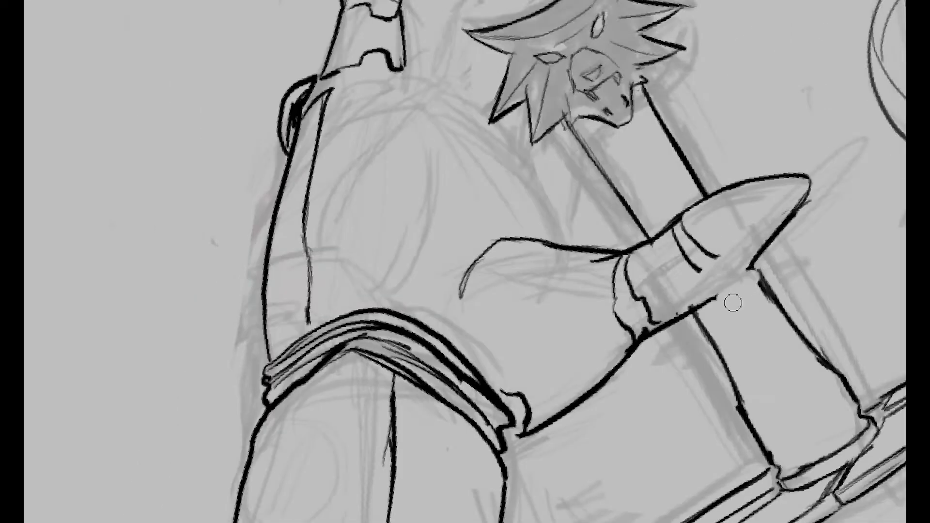
drag(708, 286, 756, 257)
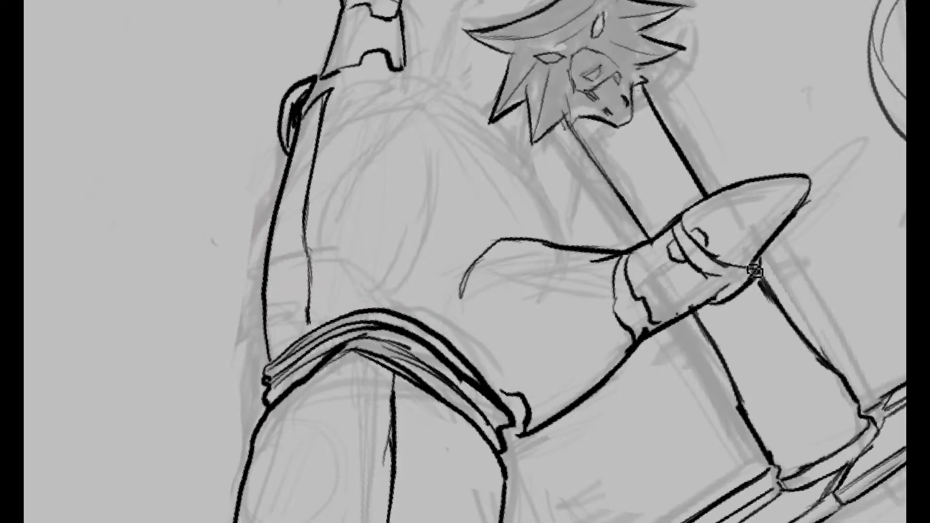
drag(688, 243, 760, 271)
Outline the mechanical hand and its segmented finger plates.
drag(513, 269, 528, 417)
drag(577, 273, 594, 402)
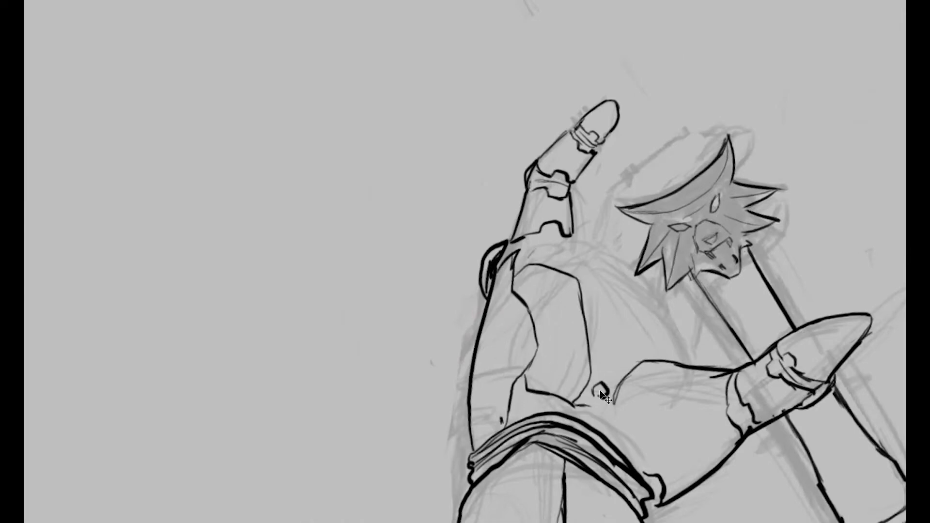
drag(593, 363, 620, 395)
drag(536, 249, 577, 266)
mouse_move(596, 264)
mouse_down()
mouse_move(650, 301)
mouse_move(660, 334)
mouse_up()
drag(662, 332, 694, 358)
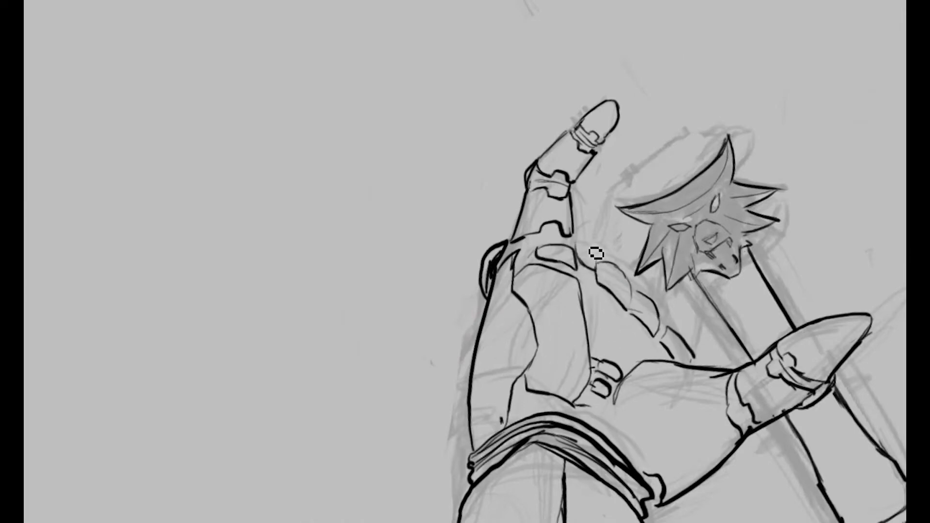
Ink the pommel cap's top and darken the pommel's hair spikes.
mouse_move(596, 253)
mouse_down()
mouse_move(625, 189)
mouse_move(727, 136)
mouse_up()
drag(671, 141, 685, 172)
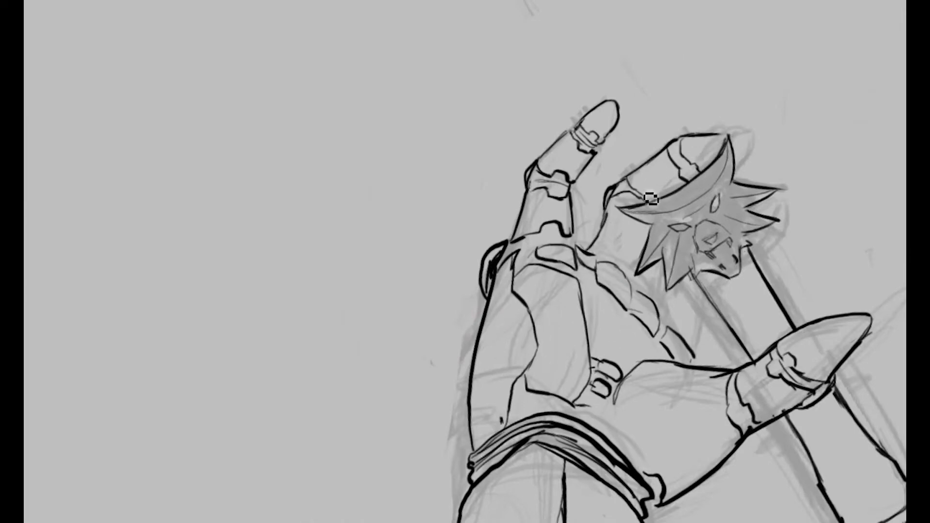
scroll(856, 319, up, 2)
drag(631, 270, 595, 330)
drag(662, 308, 643, 360)
drag(607, 310, 649, 339)
drag(717, 227, 761, 223)
mouse_move(717, 179)
mouse_down()
mouse_move(761, 167)
mouse_move(717, 141)
mouse_up()
scroll(761, 172, down, 5)
scroll(573, 231, up, 5)
Ink the top-knot, the ponytail's upper edge to its tip, and the lower strand.
scroll(592, 206, up, 2)
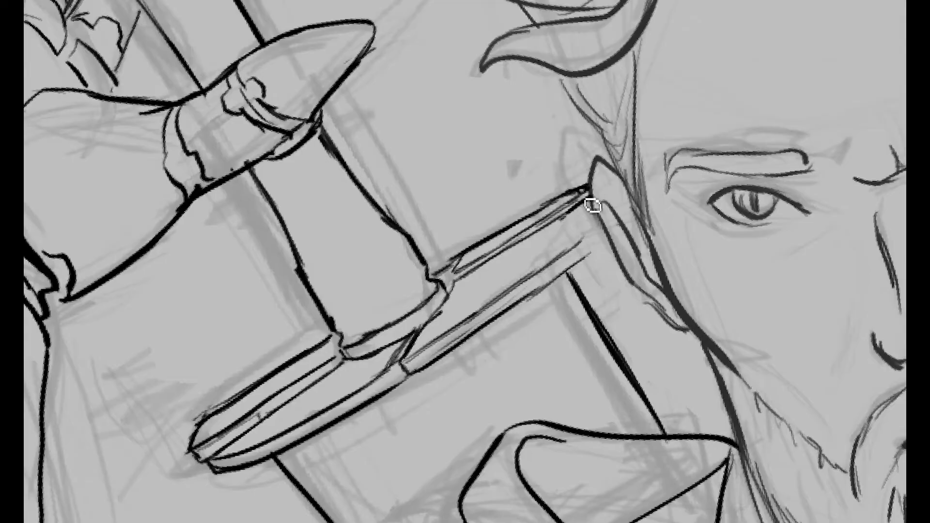
scroll(592, 206, down, 5)
scroll(160, 371, up, 5)
mouse_move(384, 115)
mouse_down()
mouse_move(417, 97)
mouse_move(583, 121)
mouse_move(799, 213)
mouse_up()
mouse_move(531, 150)
mouse_down()
mouse_move(743, 162)
mouse_move(855, 231)
mouse_up()
drag(855, 232, 712, 230)
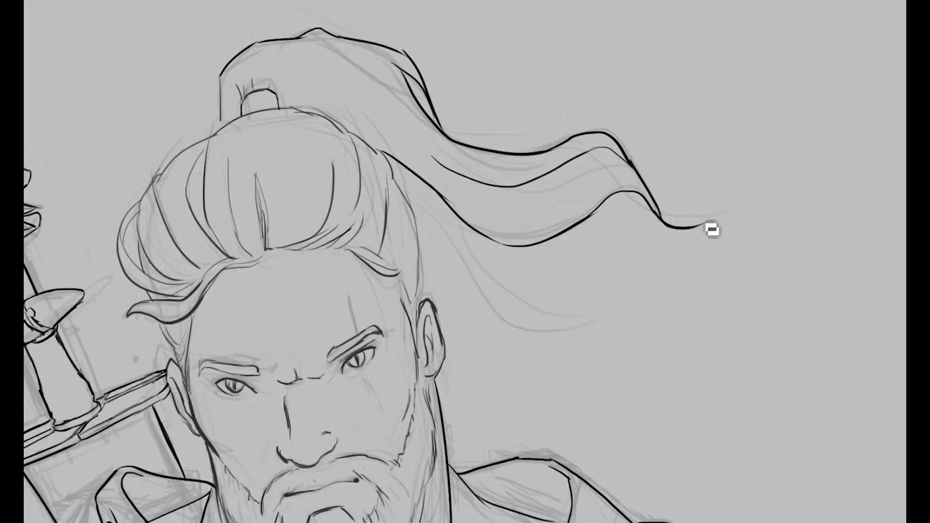
drag(413, 177, 546, 334)
drag(439, 194, 546, 347)
Zoom to the gear and draw a small bolt beside it.
scroll(686, 313, down, 5)
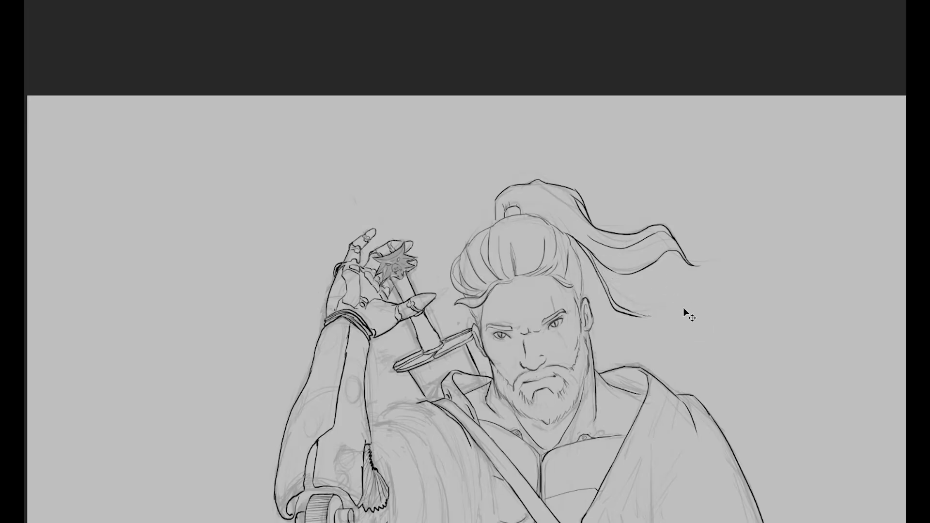
scroll(664, 276, down, 5)
scroll(281, 248, up, 3)
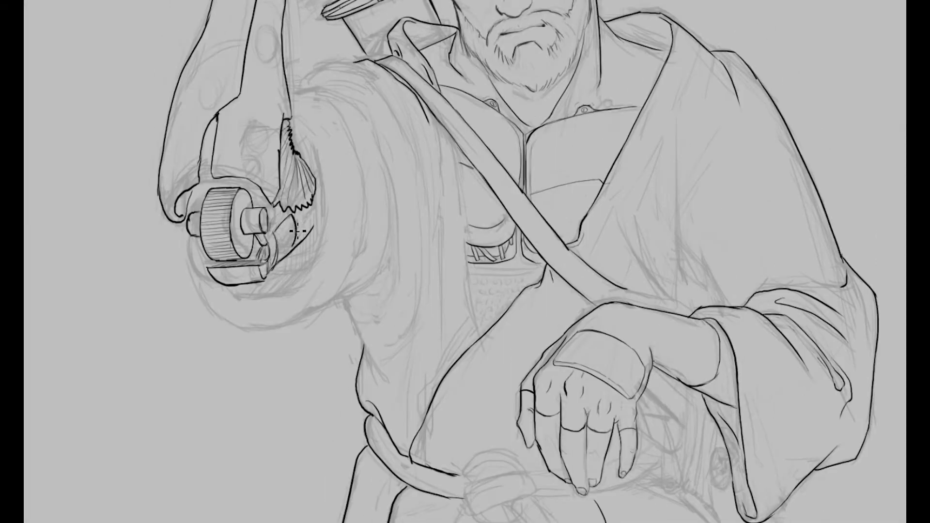
scroll(297, 232, up, 5)
mouse_move(290, 243)
mouse_down()
mouse_move(334, 204)
mouse_move(339, 180)
mouse_up()
Add a second bolt, ridge lines on the gear and short strokes near the hand.
drag(281, 209, 334, 174)
scroll(403, 223, up, 1)
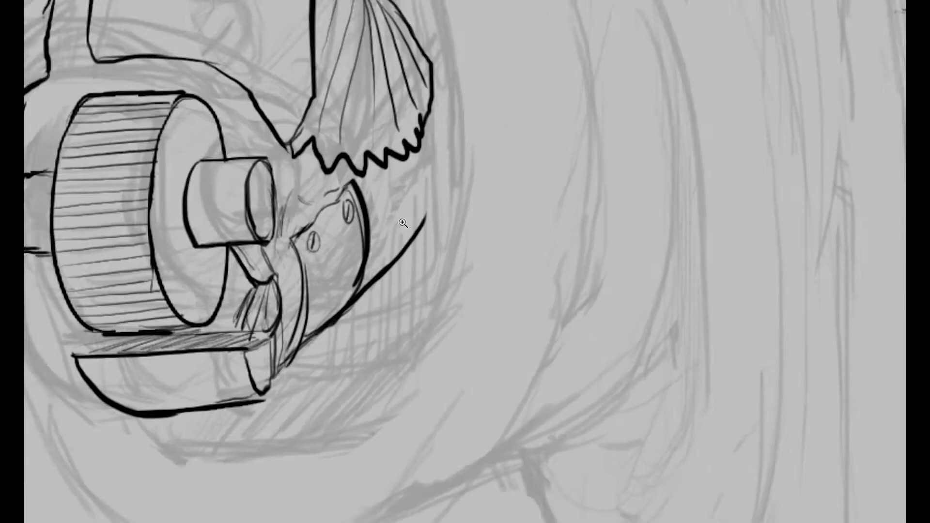
scroll(403, 223, down, 2)
scroll(296, 238, up, 1)
drag(193, 216, 191, 155)
mouse_move(334, 142)
mouse_down()
mouse_move(336, 182)
mouse_move(363, 204)
mouse_up()
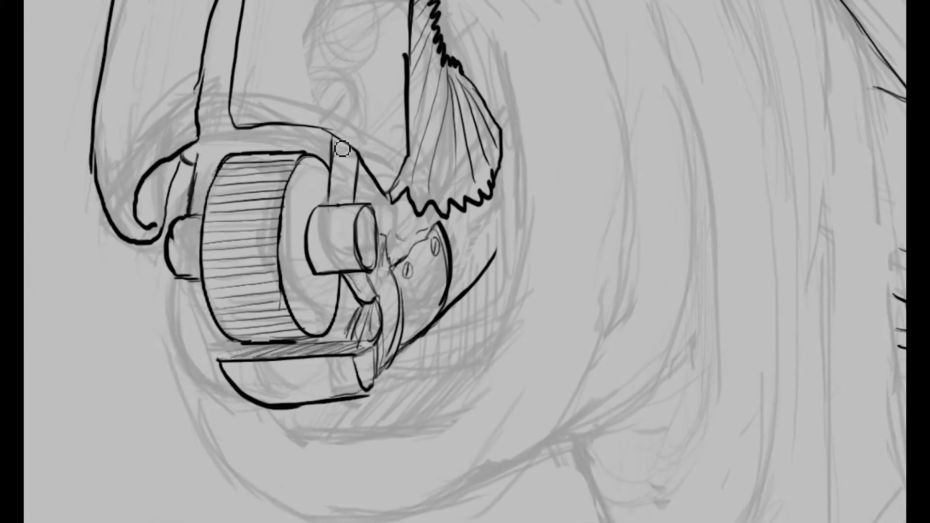
scroll(342, 149, down, 1)
mouse_move(252, 172)
mouse_down()
mouse_move(245, 161)
mouse_move(261, 146)
mouse_up()
scroll(241, 150, up, 2)
drag(145, 184, 193, 173)
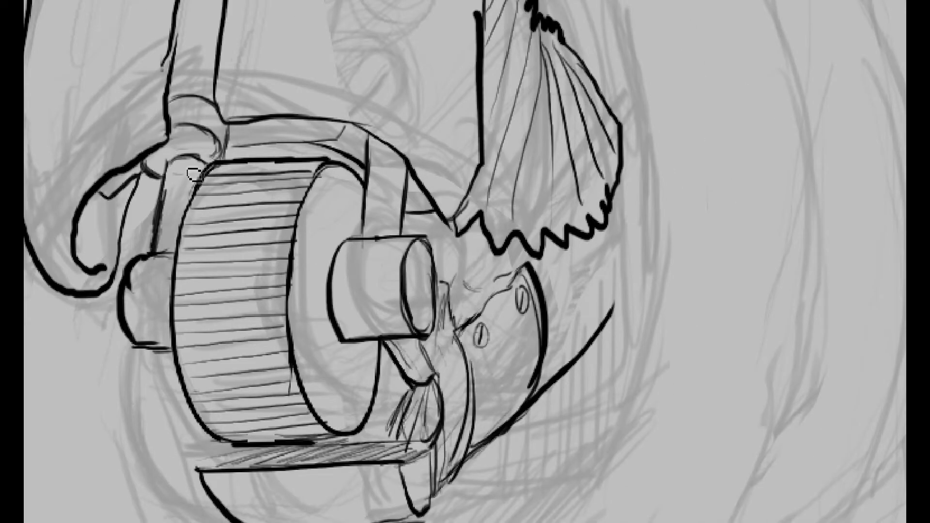
Draw a screw head on the arm and rotate it 9.7° onto the cuff.
scroll(193, 173, down, 2)
drag(281, 114, 289, 120)
scroll(293, 135, up, 2)
scroll(300, 202, up, 2)
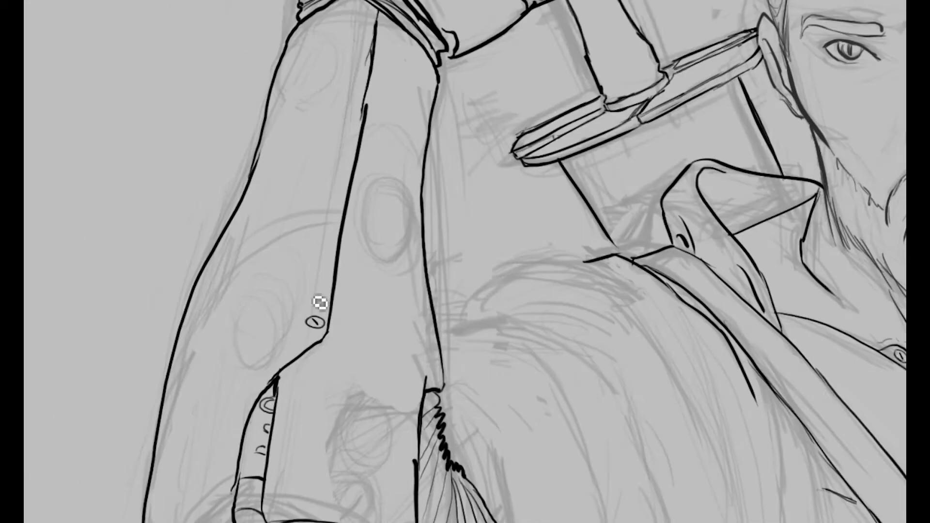
scroll(420, 328, up, 2)
scroll(451, 131, up, 3)
drag(358, 227, 352, 236)
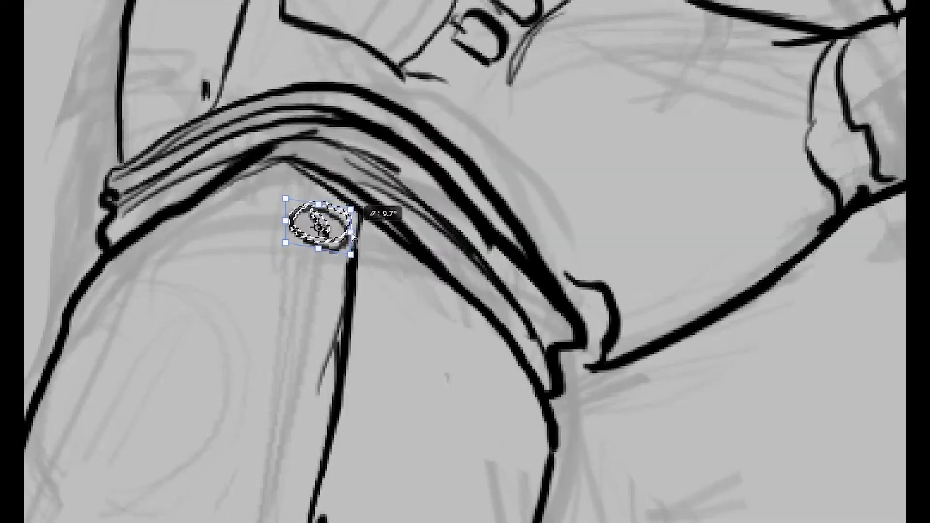
key(Return)
Add small loops along the fin's lower edge.
scroll(352, 236, down, 3)
scroll(326, 298, up, 2)
scroll(458, 350, down, 3)
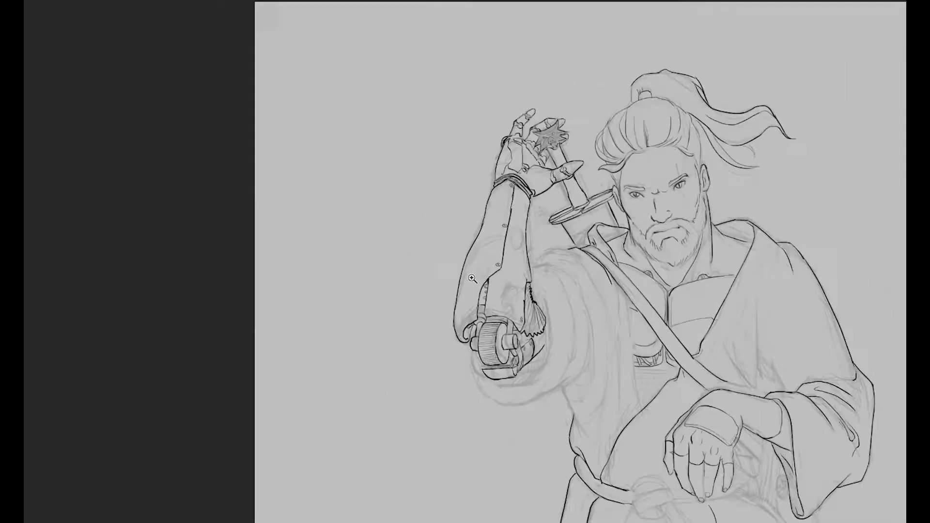
scroll(500, 334, up, 3)
scroll(552, 347, up, 3)
scroll(592, 249, down, 2)
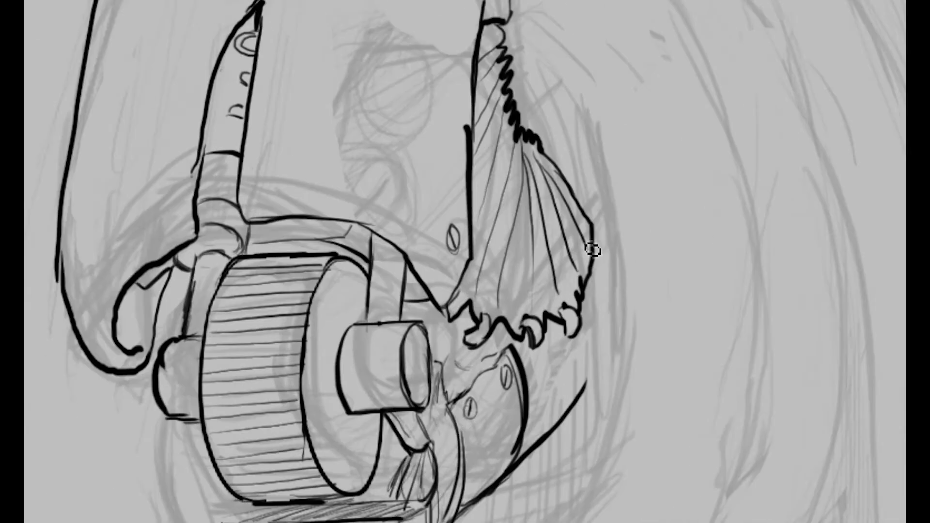
drag(588, 232, 606, 277)
Draw an oval plate on the forearm.
scroll(604, 261, down, 1)
scroll(603, 262, down, 2)
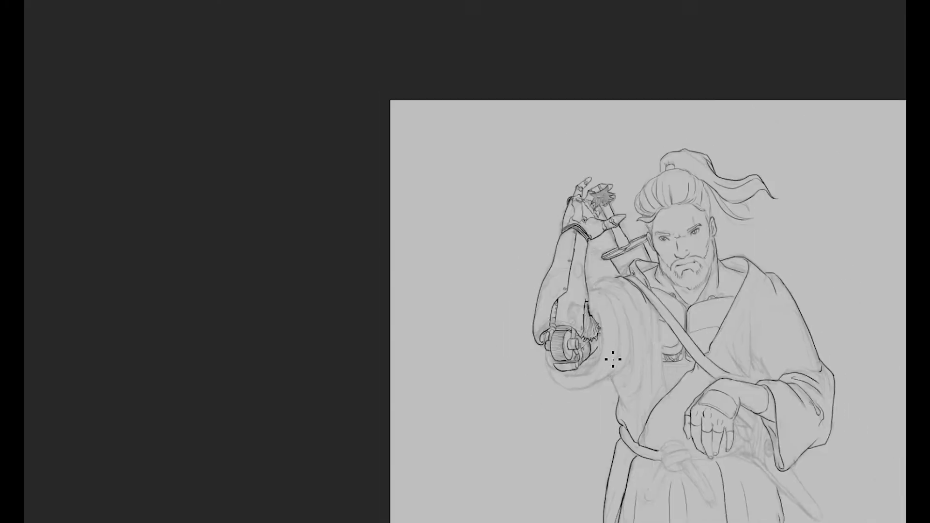
scroll(613, 357, up, 3)
drag(625, 158, 633, 182)
scroll(642, 223, down, 5)
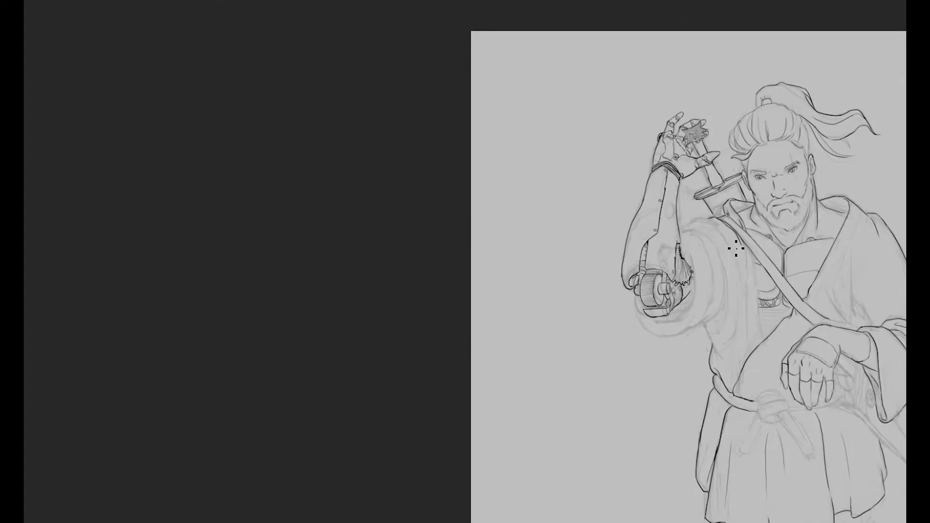
scroll(735, 245, up, 3)
scroll(490, 252, up, 1)
scroll(556, 237, up, 1)
scroll(556, 238, up, 2)
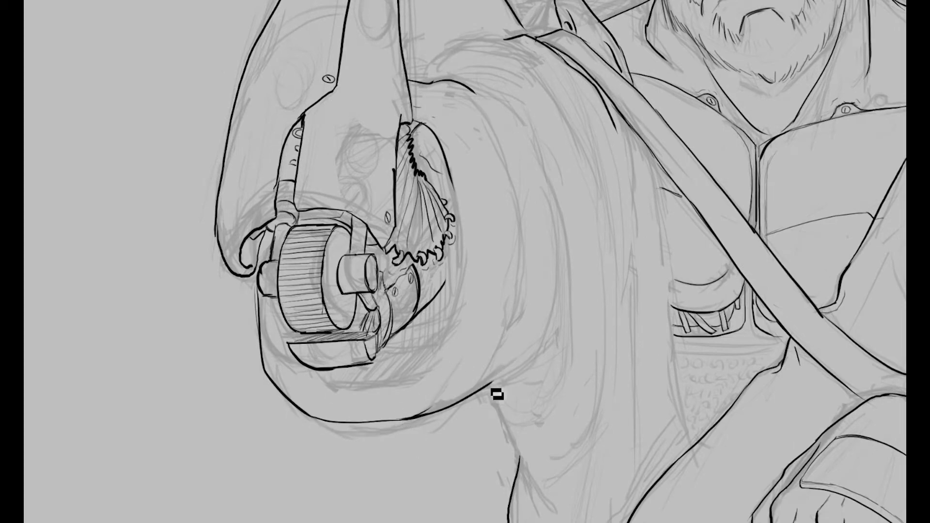
Draw the long sleeve outline plus two curved fold lines on the upper arm.
drag(446, 80, 321, 386)
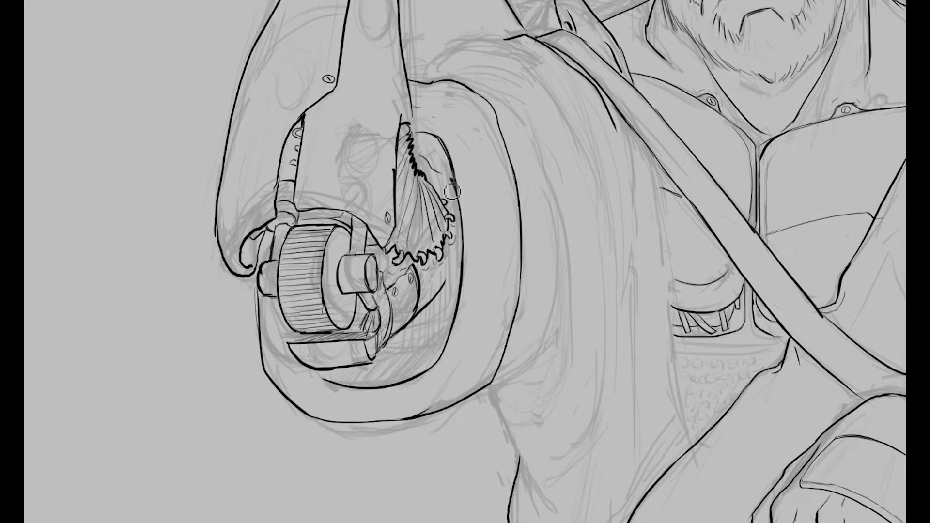
scroll(452, 191, up, 2)
scroll(451, 192, down, 2)
drag(558, 242, 493, 370)
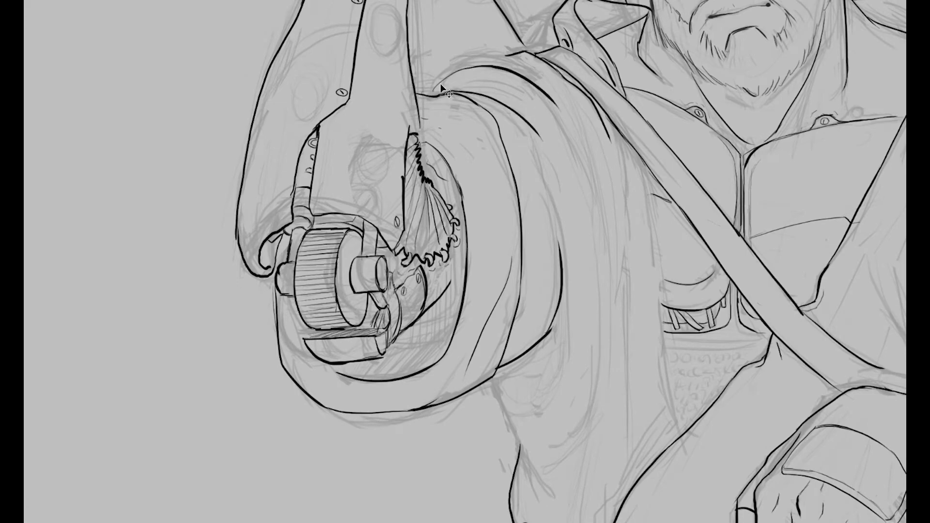
drag(575, 222, 529, 384)
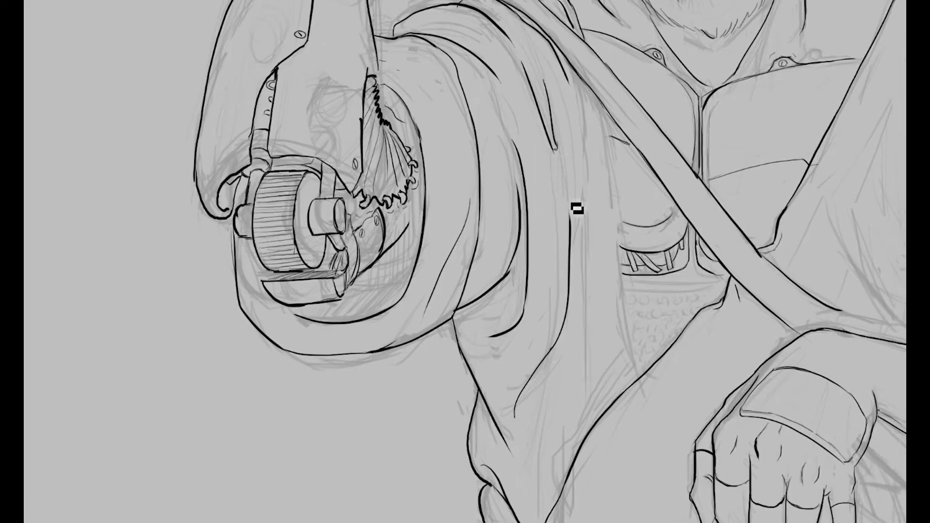
scroll(576, 209, down, 5)
scroll(531, 219, up, 5)
scroll(531, 220, down, 5)
Ink both edges of the dagger blade and its crossguard near the lower hand.
scroll(576, 281, up, 5)
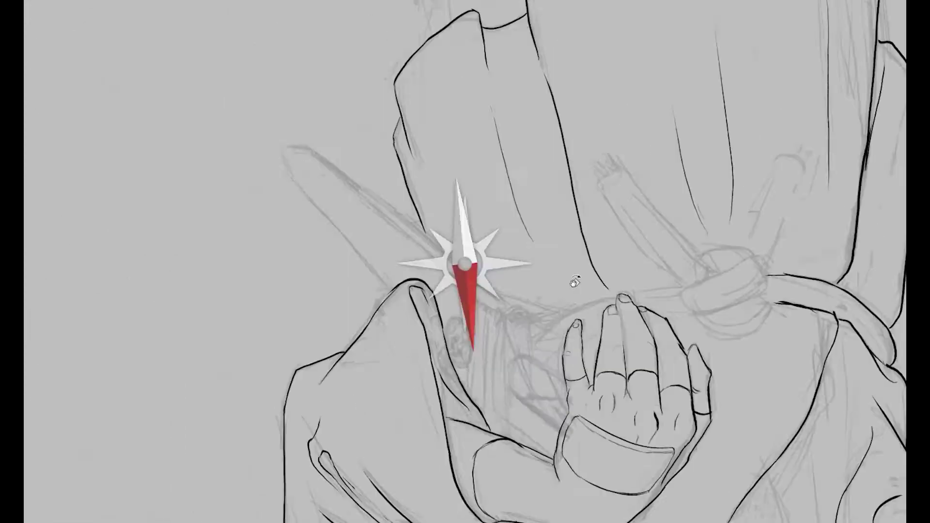
drag(575, 281, 310, 194)
drag(304, 165, 342, 172)
scroll(356, 210, up, 5)
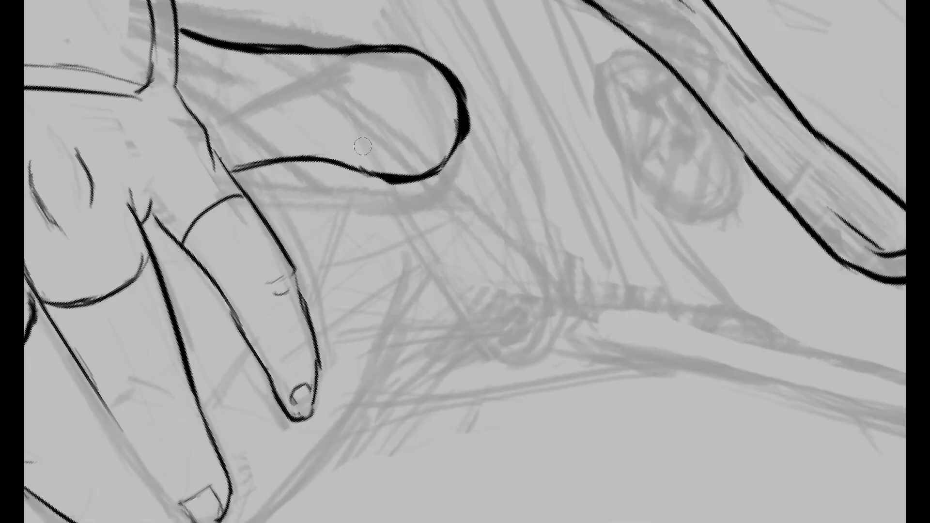
scroll(363, 146, down, 5)
scroll(604, 212, up, 3)
drag(533, 148, 469, 315)
drag(562, 157, 480, 322)
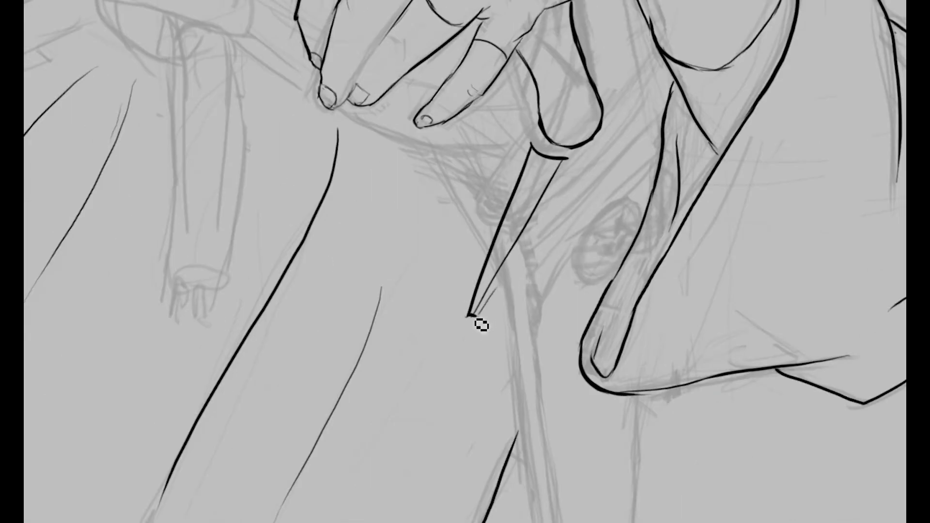
scroll(608, 201, up, 2)
drag(508, 255, 620, 125)
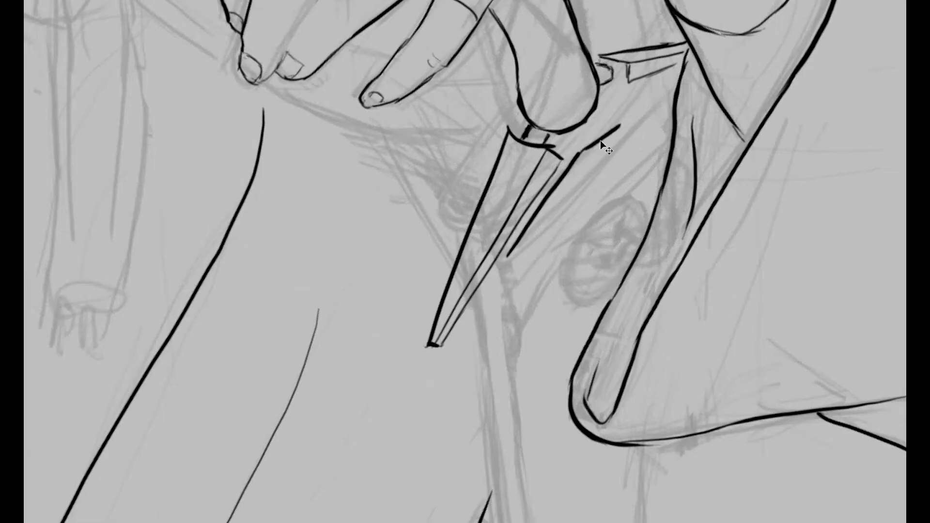
Ink the long scabbard extending to the right, undoing a stray stroke first.
scroll(612, 107, down, 3)
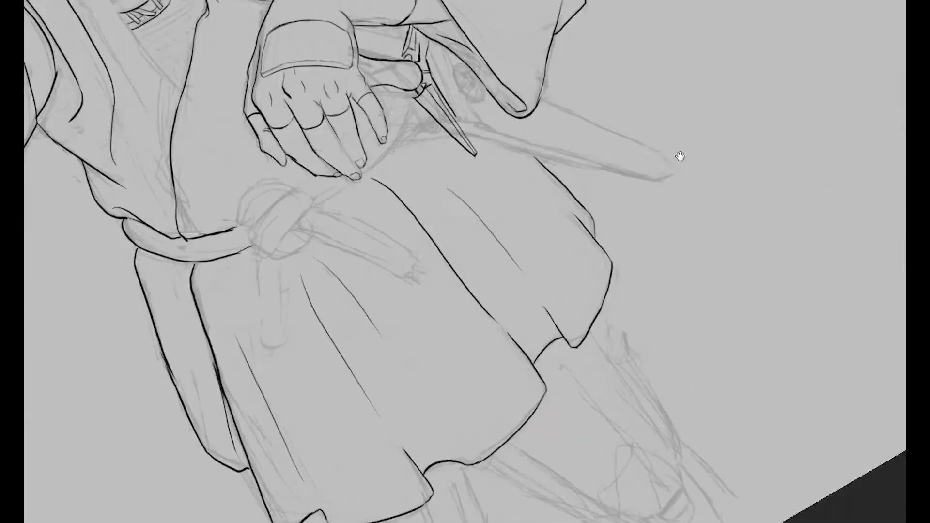
scroll(679, 156, up, 3)
drag(436, 240, 646, 284)
key(ctrl+z)
drag(435, 234, 735, 309)
scroll(735, 308, down, 3)
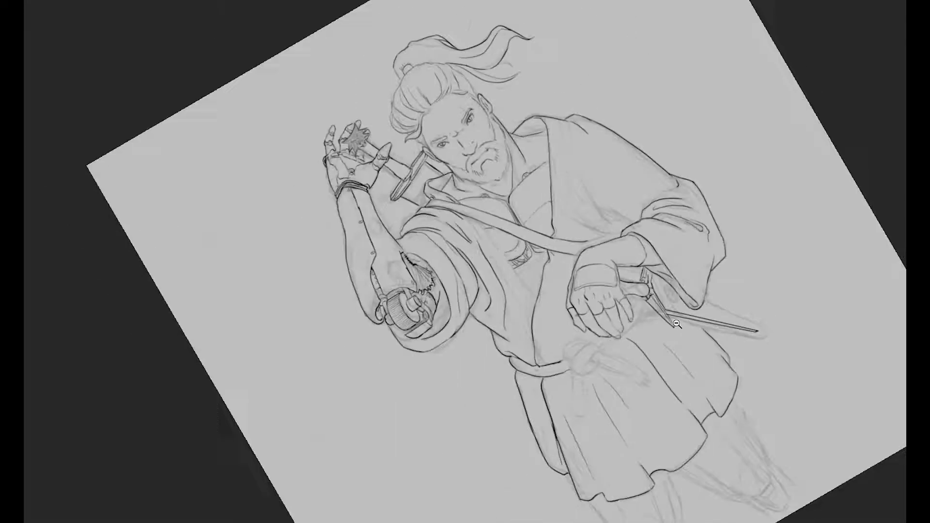
scroll(736, 291, up, 3)
Rotate the canvas about 30° and outline the dagger guard where the belt loop begins.
key(r)
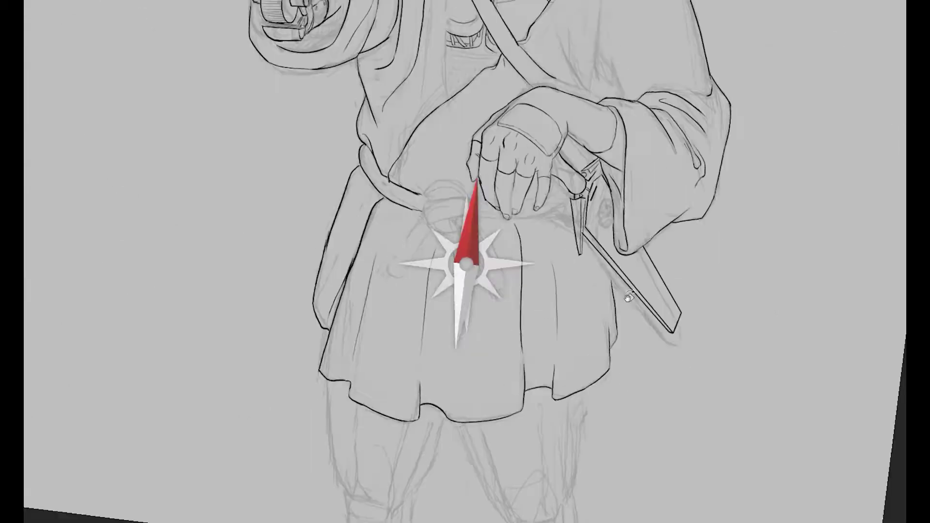
drag(448, 269, 435, 204)
scroll(435, 203, up, 3)
key(F5)
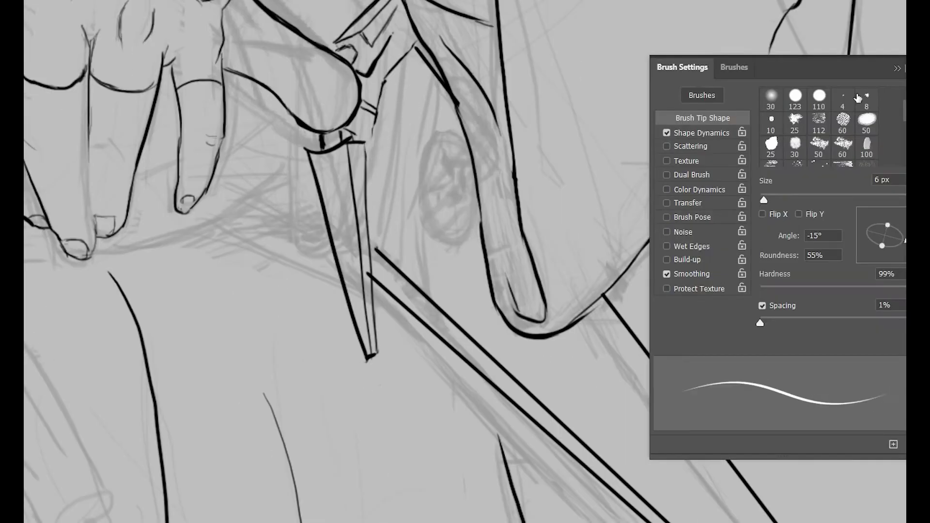
key(F5)
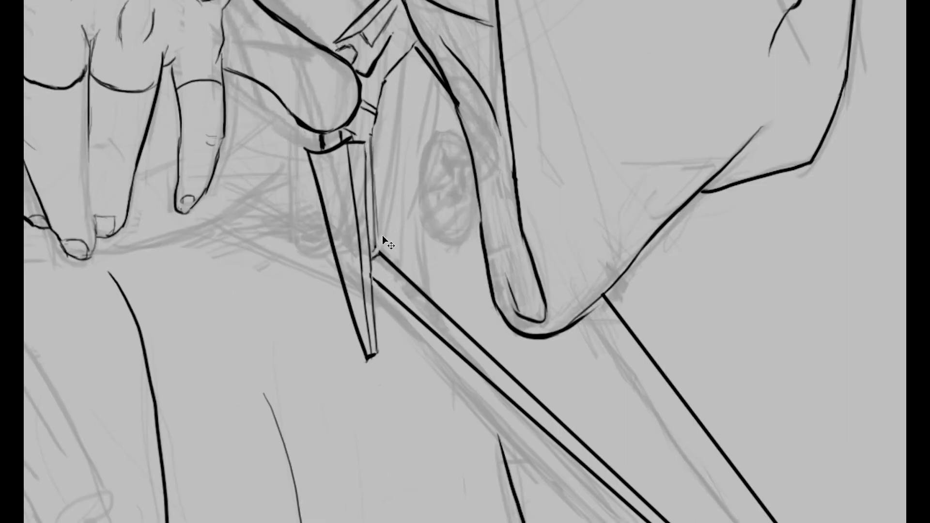
scroll(430, 72, up, 2)
scroll(361, 194, down, 5)
scroll(245, 195, up, 3)
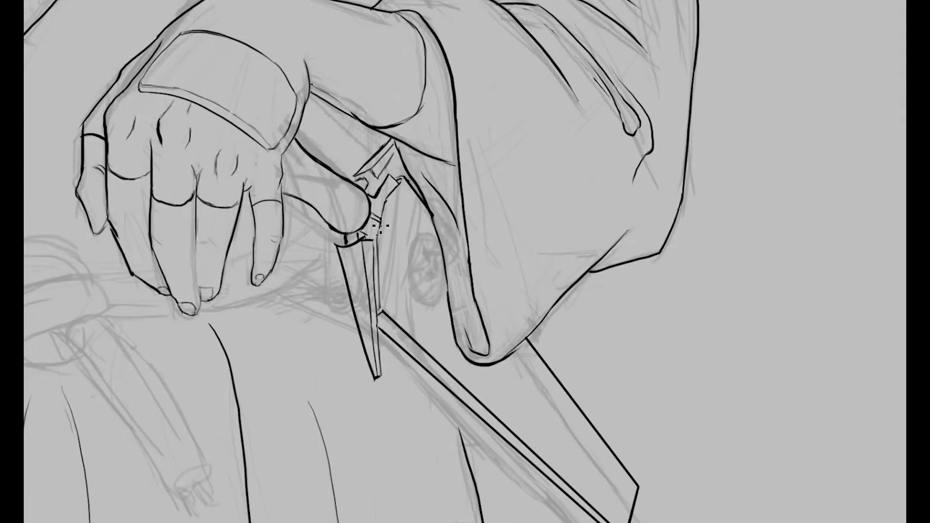
scroll(334, 122, up, 2)
mouse_move(300, 117)
mouse_down()
mouse_move(315, 146)
mouse_move(401, 207)
mouse_move(473, 179)
mouse_up()
scroll(470, 217, down, 5)
scroll(401, 218, up, 4)
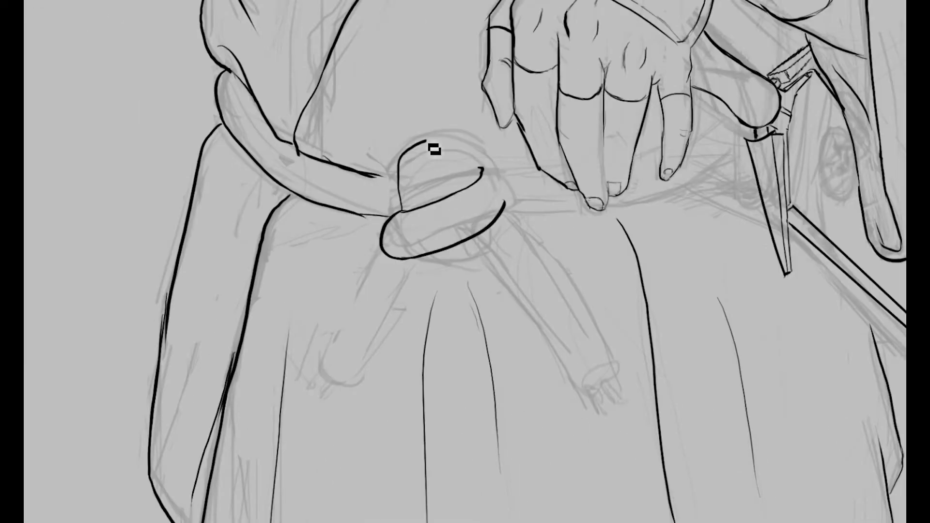
Complete the belt knot's top loop and inner curve, then ink its two hanging tails.
drag(435, 149, 464, 148)
drag(443, 158, 436, 198)
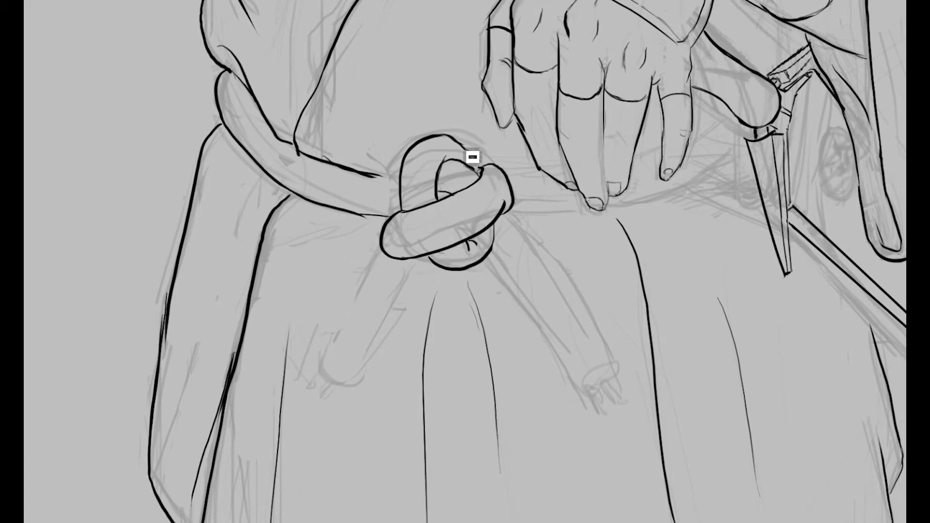
drag(473, 156, 366, 69)
drag(395, 174, 486, 299)
drag(424, 150, 502, 274)
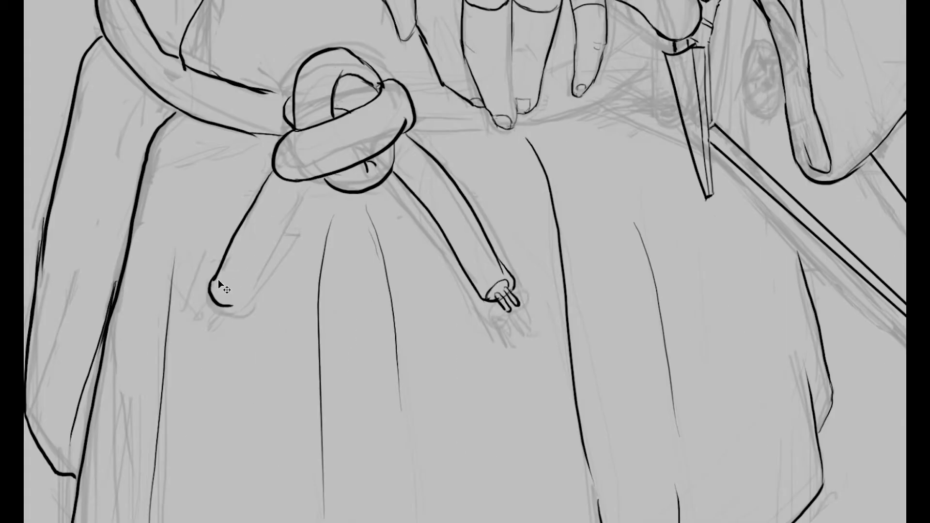
Ink the belt edge line running beneath the hand.
scroll(290, 198, up, 3)
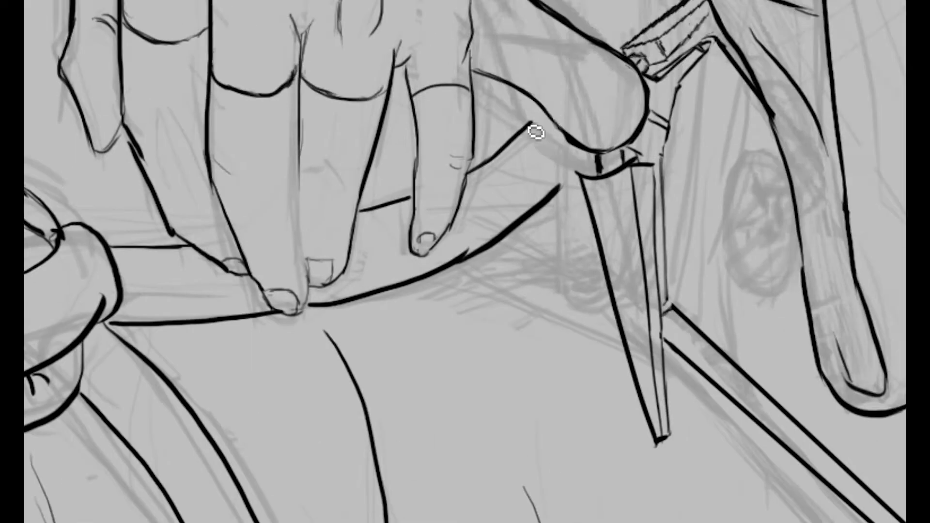
scroll(701, 213, down, 5)
scroll(701, 214, up, 3)
scroll(488, 239, up, 3)
drag(477, 237, 571, 252)
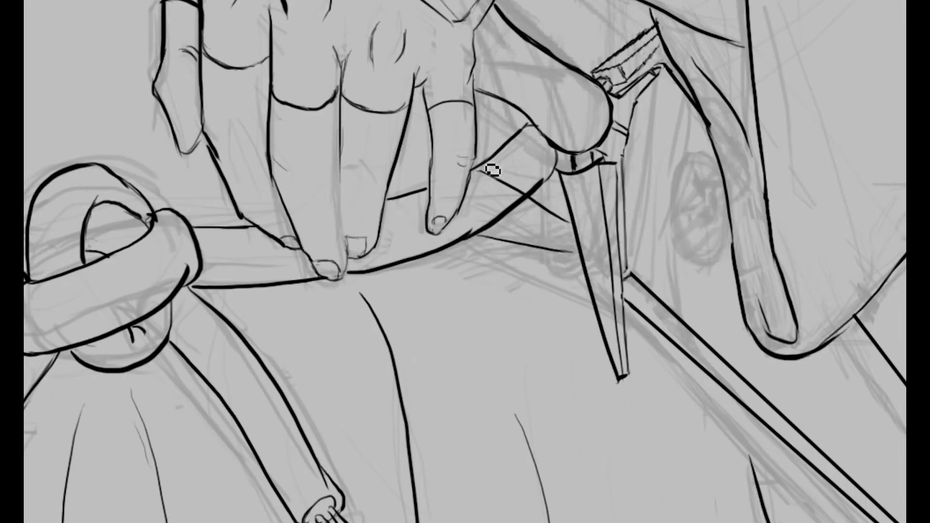
scroll(511, 155, down, 1)
scroll(538, 186, down, 3)
scroll(617, 265, up, 3)
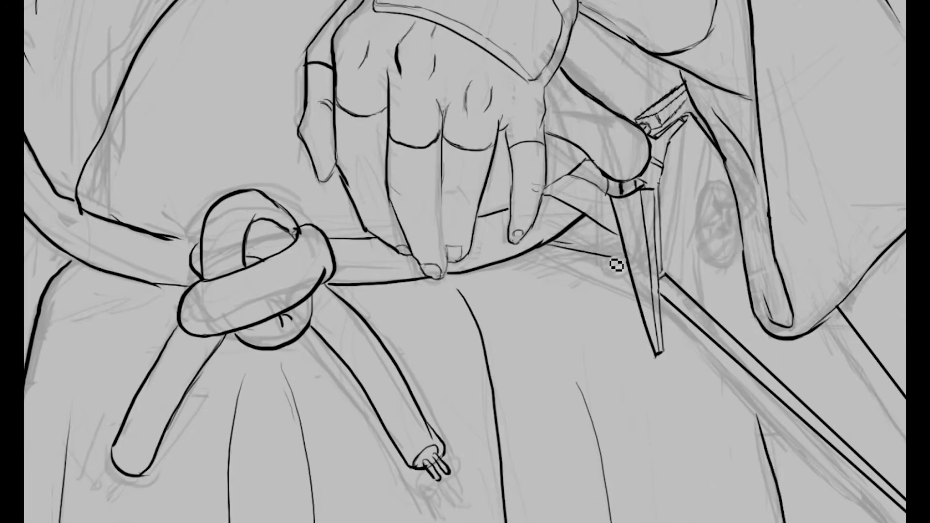
scroll(641, 122, down, 1)
scroll(582, 204, down, 1)
scroll(545, 291, down, 3)
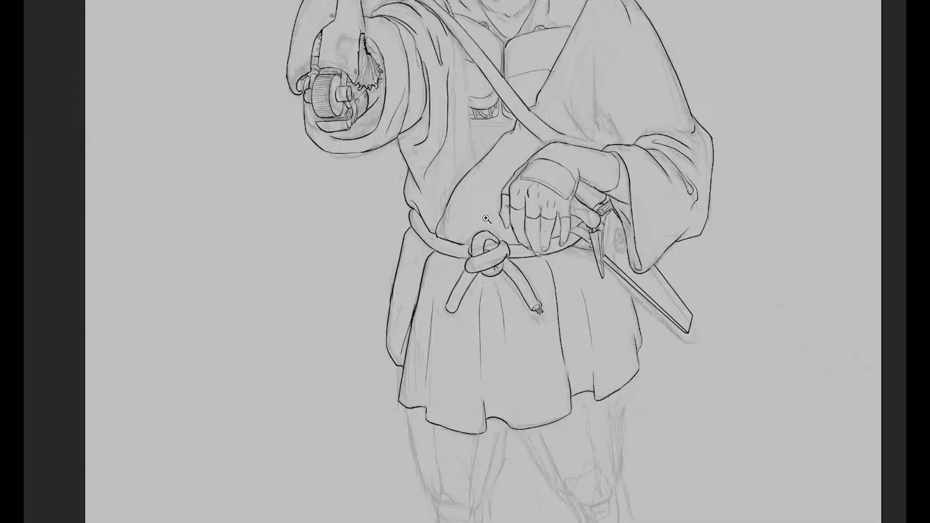
scroll(544, 312, up, 3)
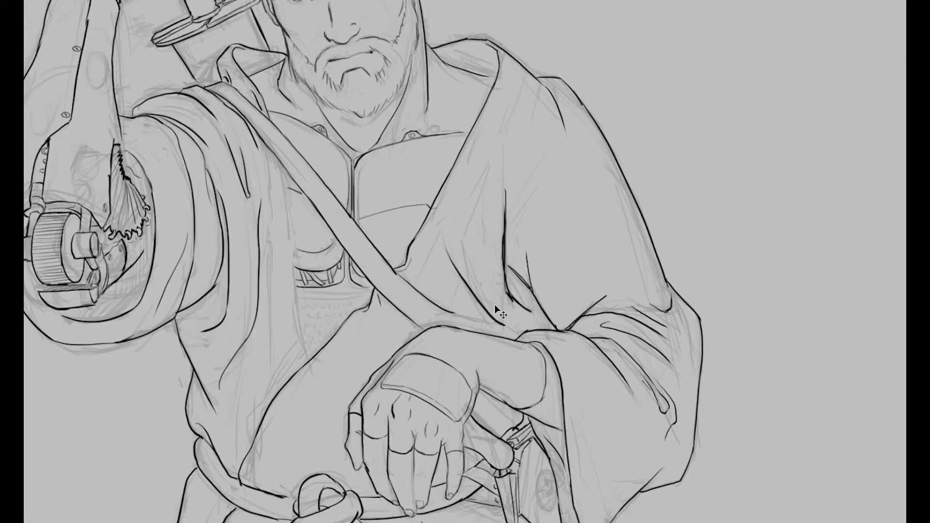
scroll(495, 305, down, 3)
scroll(493, 141, up, 3)
Ink the inner edge and outline of the lower leg below the robe hem.
scroll(512, 323, down, 3)
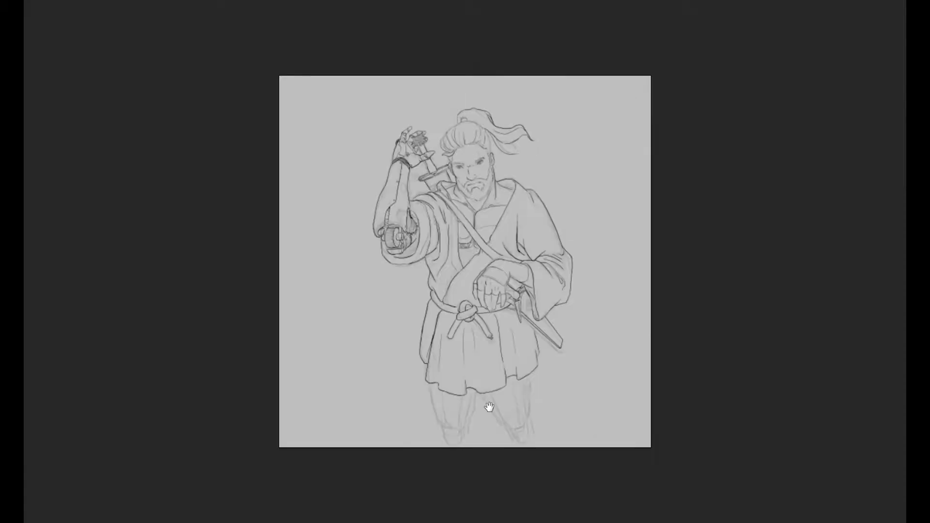
scroll(488, 409, up, 3)
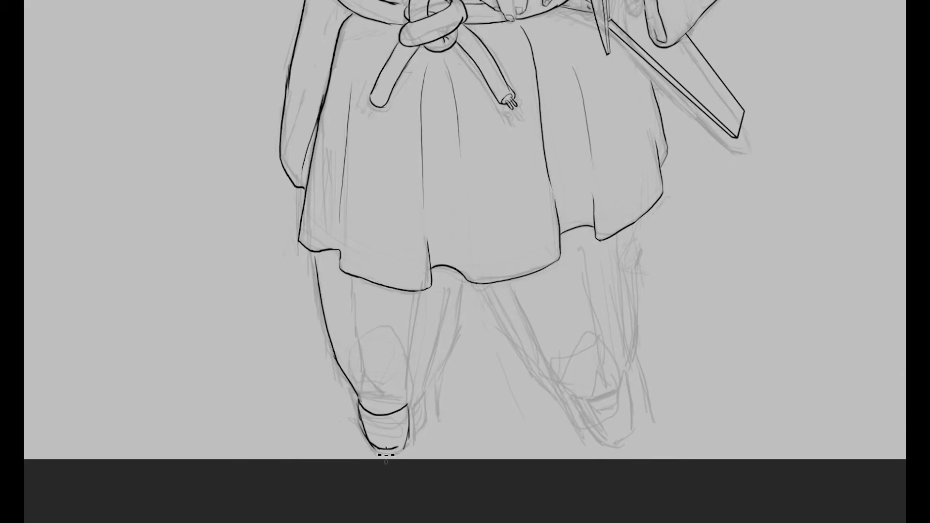
scroll(417, 436, up, 3)
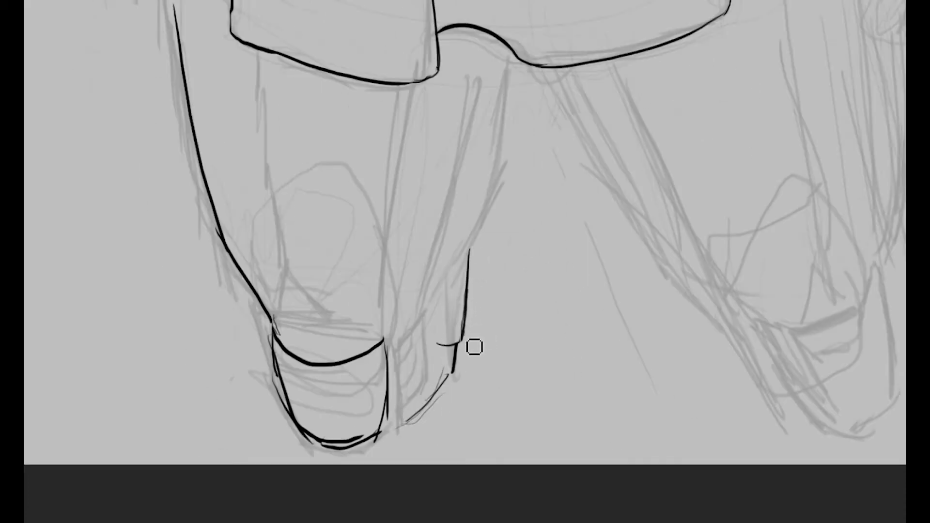
drag(438, 280, 436, 346)
scroll(436, 346, down, 3)
scroll(293, 315, up, 3)
mouse_move(286, 42)
mouse_down()
mouse_move(270, 311)
mouse_move(291, 339)
mouse_up()
scroll(417, 329, up, 1)
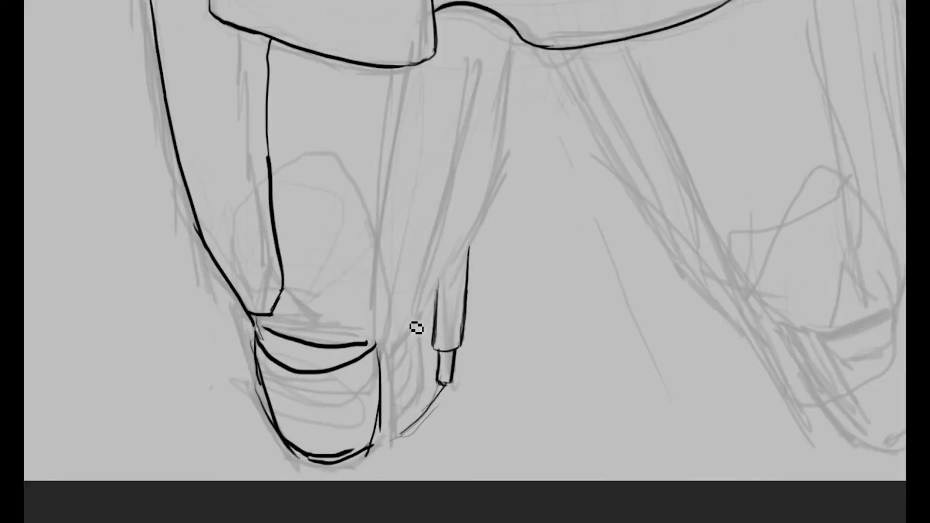
drag(378, 68, 409, 301)
drag(286, 291, 373, 339)
Undo a bad stroke and extend the ink line down the leg's outer edge.
scroll(409, 302, down, 3)
scroll(401, 319, up, 3)
key(ctrl+z)
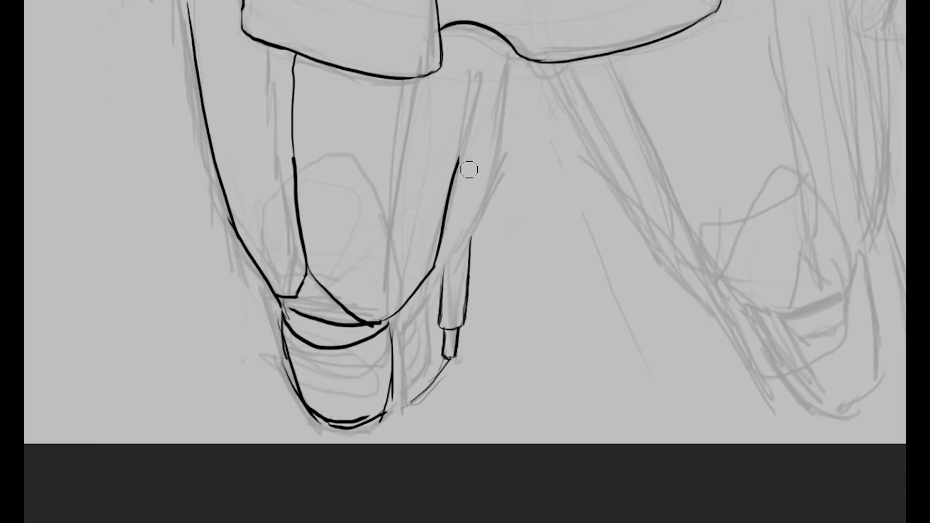
drag(514, 54, 442, 263)
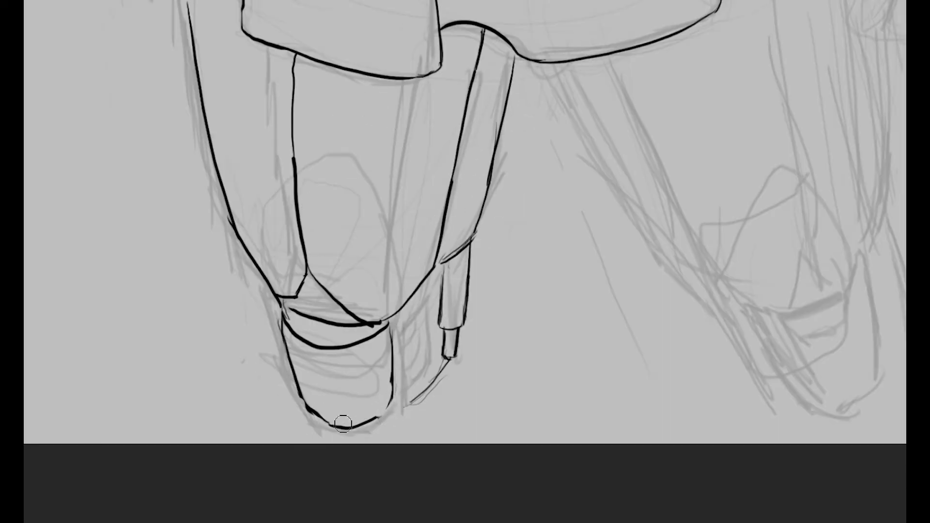
scroll(490, 373, down, 3)
scroll(397, 373, up, 2)
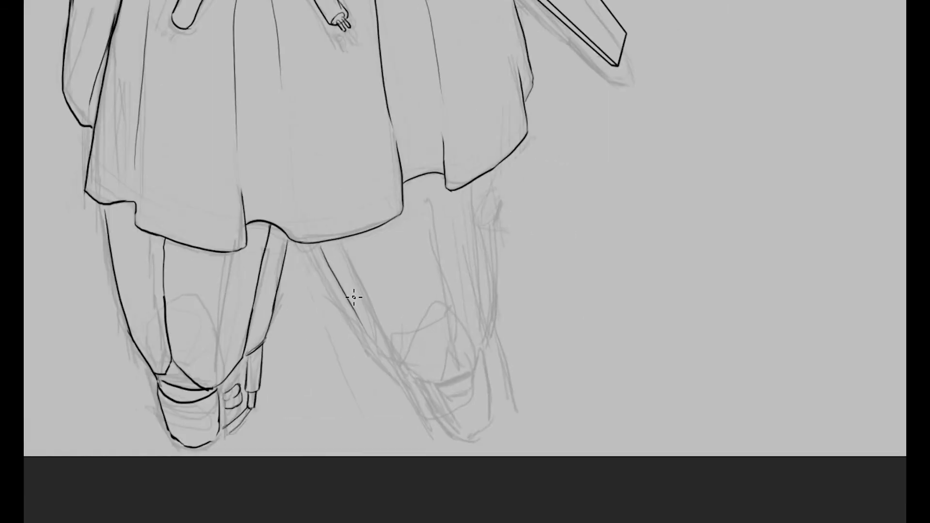
Rotate the canvas view to angle the legs and boots for inking.
key(4)
key(4)
key(4)
scroll(467, 239, up, 1)
drag(572, 197, 623, 316)
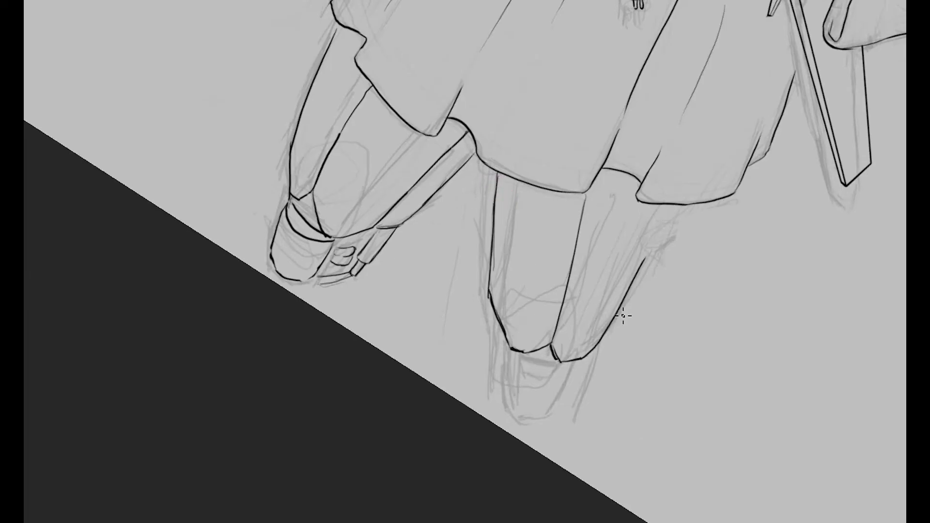
scroll(502, 253, up, 3)
scroll(555, 376, down, 4)
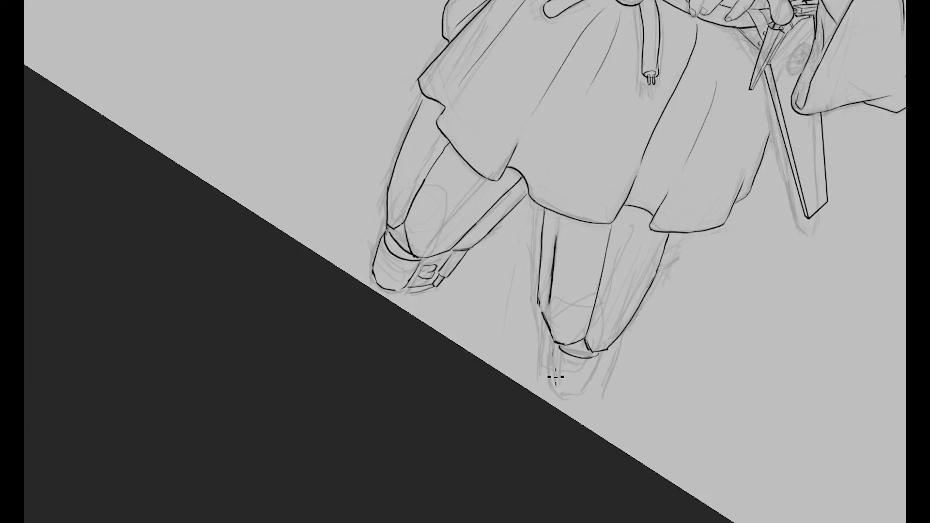
scroll(599, 364, up, 2)
scroll(442, 417, down, 4)
scroll(442, 417, up, 5)
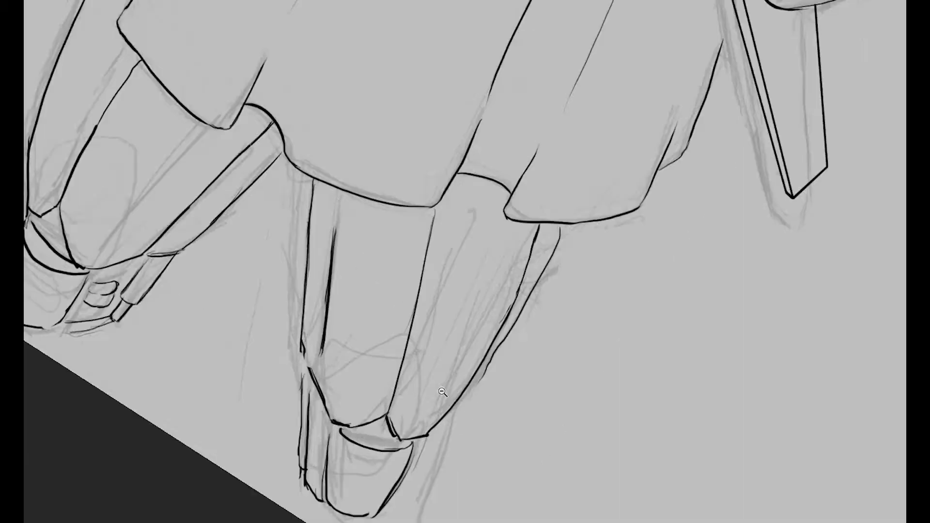
scroll(357, 359, down, 4)
scroll(540, 181, up, 3)
Zoom in on the head and redraw the hair-tie arc with a darker line.
scroll(540, 181, up, 3)
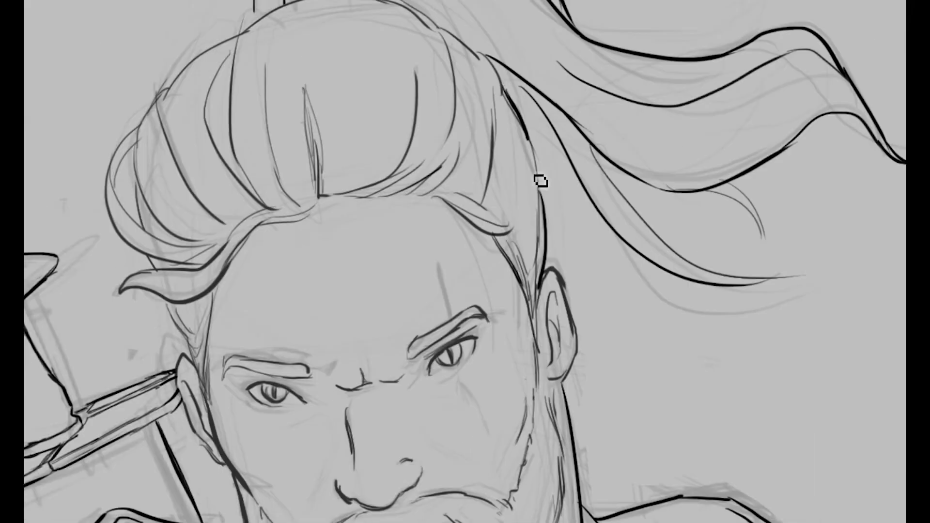
scroll(131, 261, up, 3)
scroll(332, 228, up, 2)
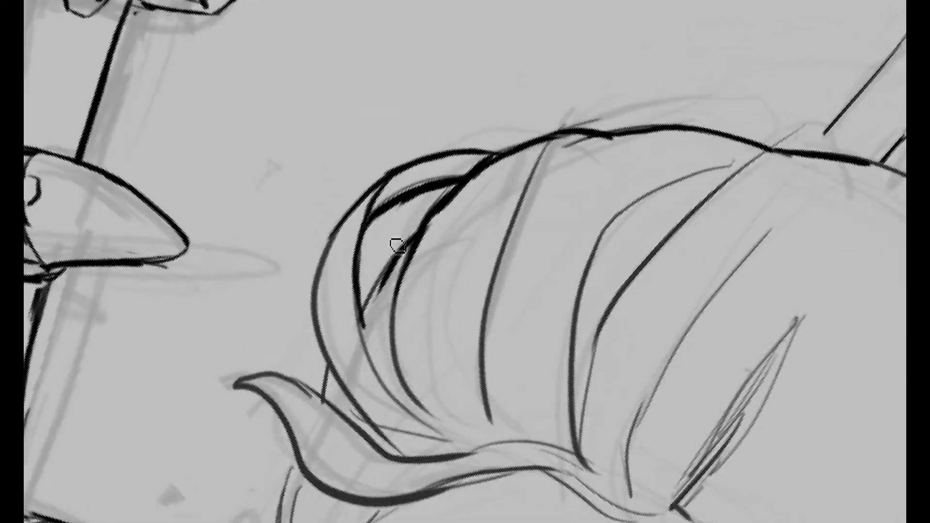
scroll(397, 214, down, 3)
scroll(322, 251, up, 3)
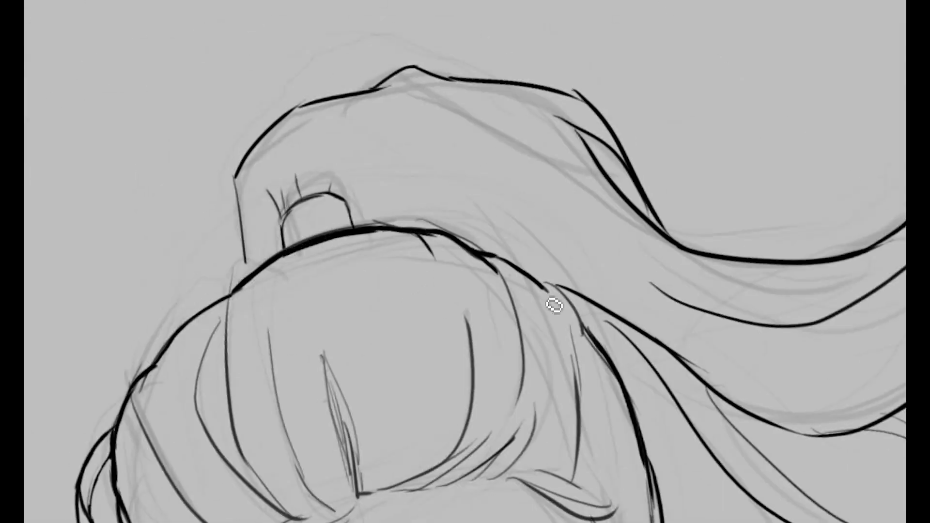
scroll(266, 139, up, 1)
scroll(267, 206, up, 1)
drag(297, 213, 358, 187)
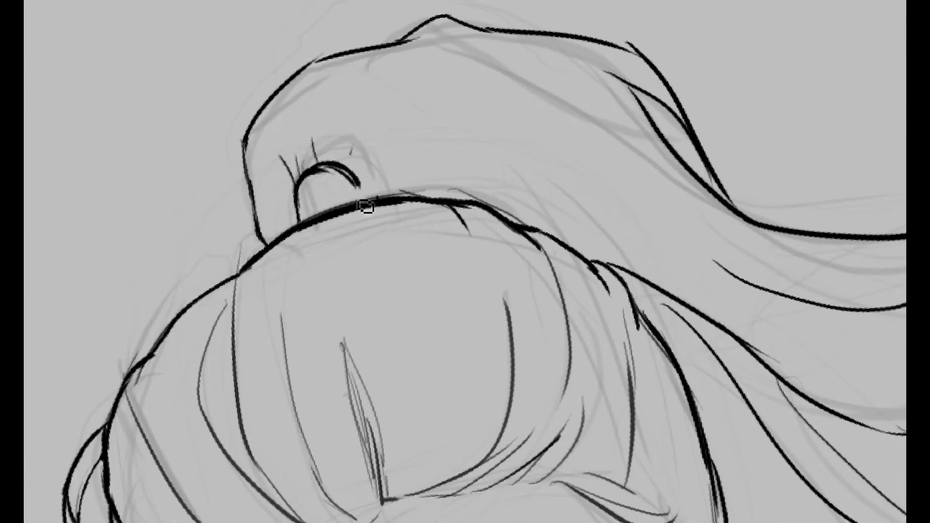
Paint scar strokes above the right eyebrow and below the right eye.
scroll(376, 190, down, 1)
scroll(512, 234, down, 5)
scroll(504, 201, up, 3)
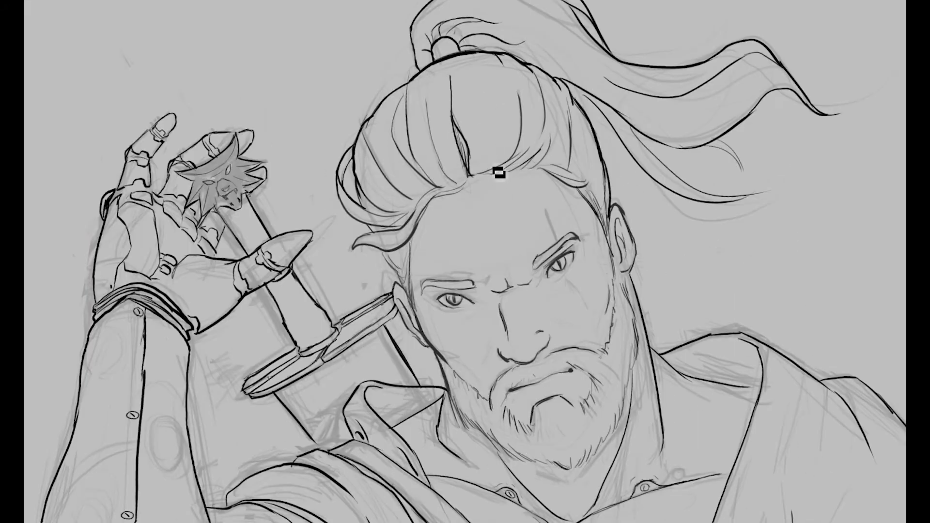
scroll(391, 193, up, 2)
scroll(391, 193, down, 5)
scroll(335, 145, up, 3)
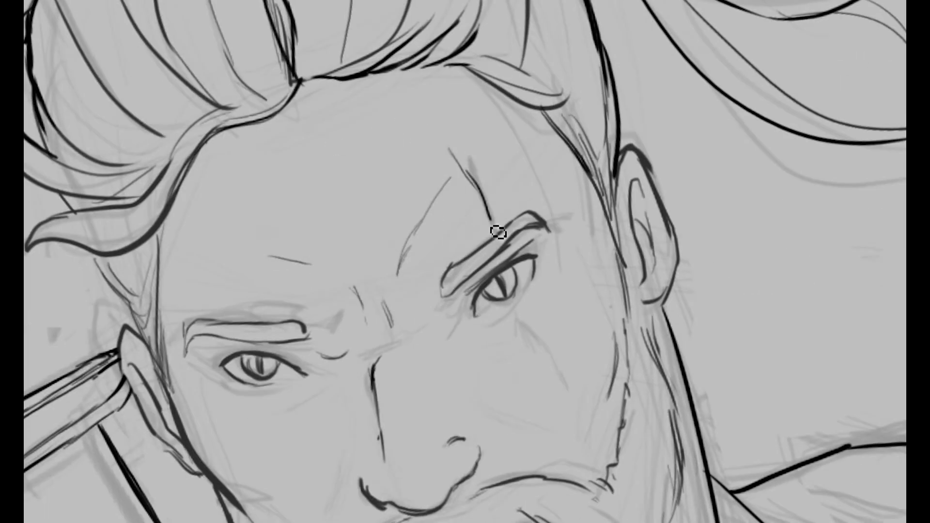
drag(441, 138, 499, 252)
scroll(532, 336, up, 2)
drag(499, 315, 576, 416)
scroll(535, 381, down, 1)
scroll(534, 381, down, 3)
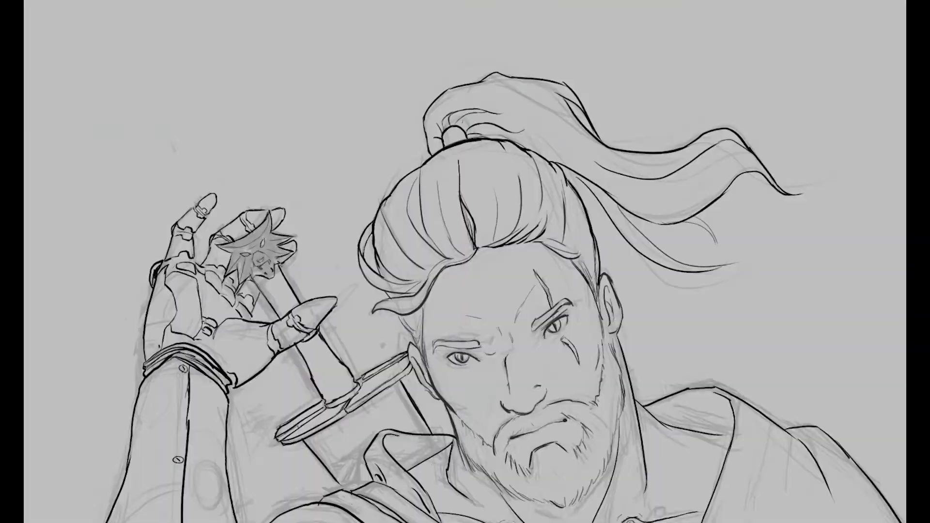
scroll(412, 221, down, 3)
scroll(376, 356, up, 3)
Start a lasso selection around the skirt and legs, extending it up across the arm.
mouse_move(223, 58)
mouse_down()
mouse_move(453, 293)
mouse_move(533, 87)
mouse_up()
scroll(130, 398, up, 2)
scroll(130, 398, down, 3)
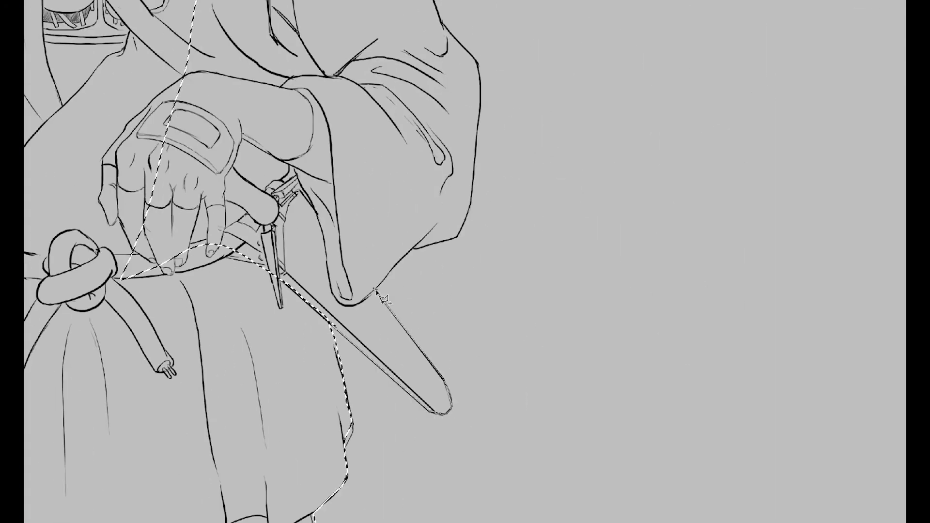
drag(209, 63, 475, 242)
scroll(374, 146, up, 3)
drag(370, 141, 397, 313)
scroll(397, 313, down, 3)
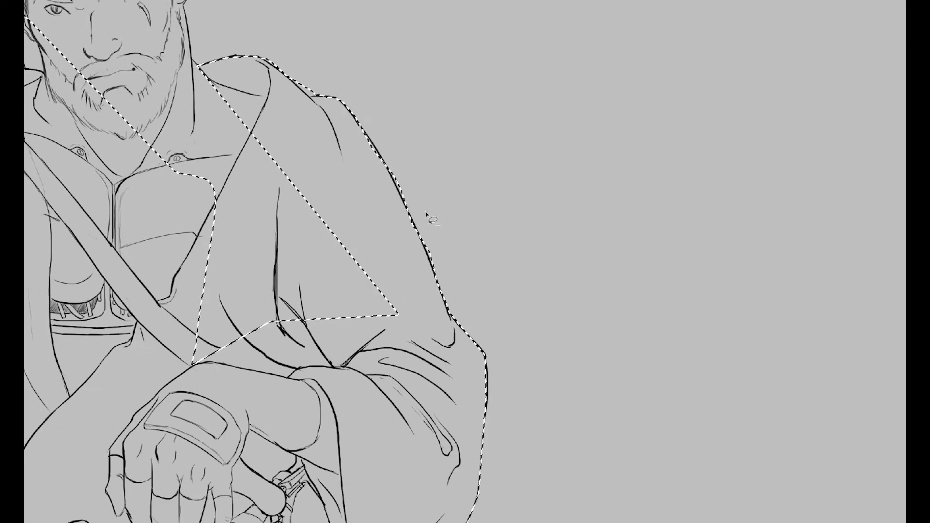
scroll(427, 214, up, 2)
scroll(437, 110, up, 1)
scroll(438, 111, up, 3)
Trace the selection around head, bun and ponytail, closing it at the raised hand.
drag(268, 250, 425, 148)
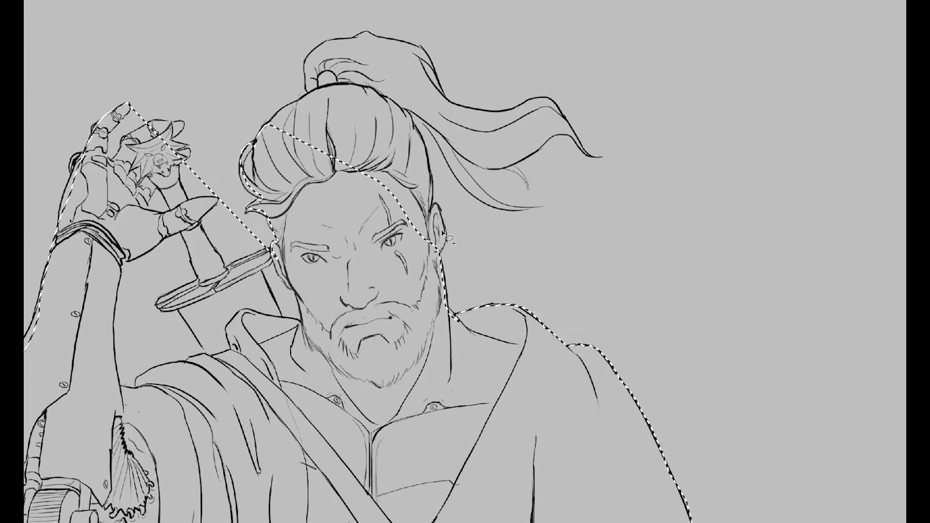
scroll(426, 148, up, 2)
drag(320, 165, 485, 278)
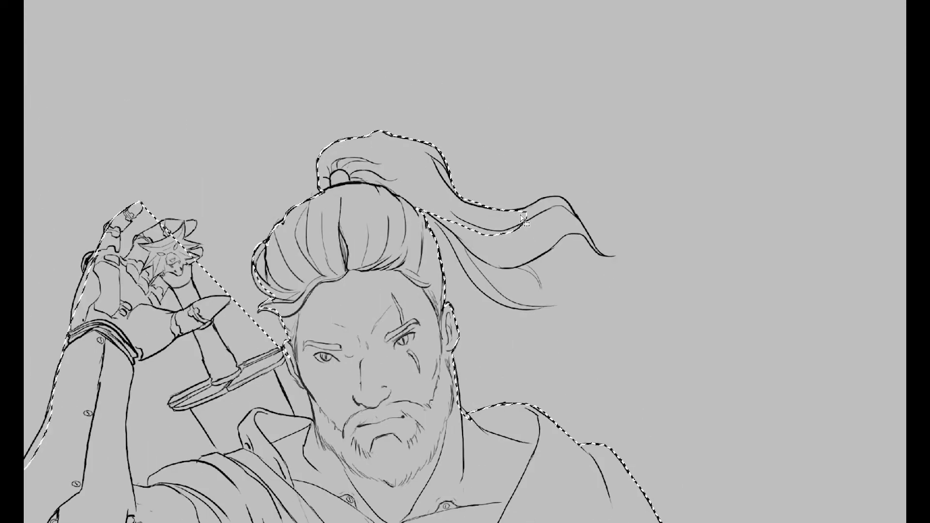
scroll(481, 276, down, 2)
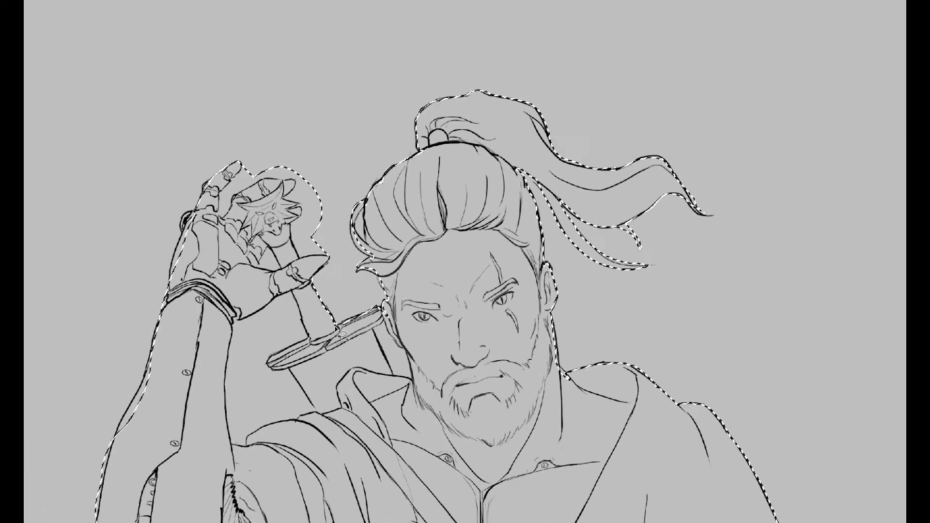
scroll(376, 258, up, 3)
scroll(376, 260, up, 1)
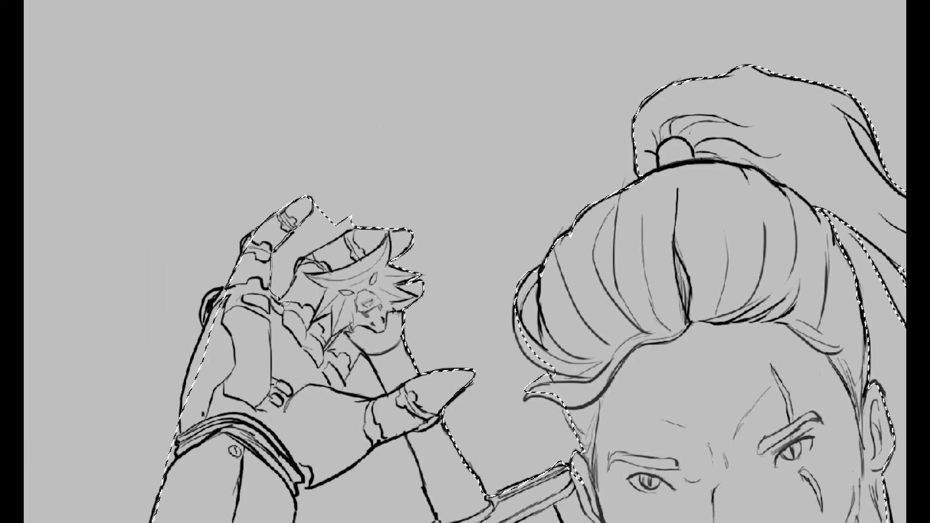
drag(428, 281, 214, 296)
right_click(214, 297)
key(Escape)
scroll(452, 253, down, 2)
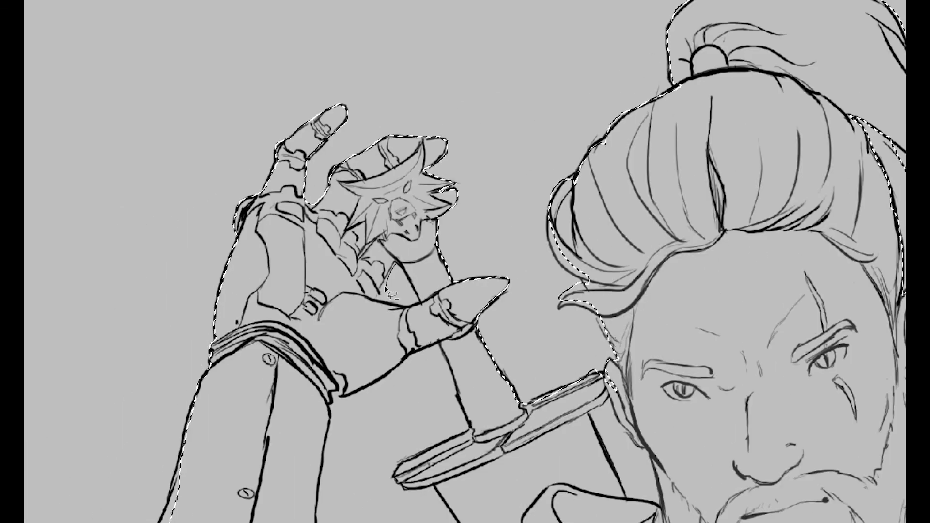
scroll(452, 253, down, 3)
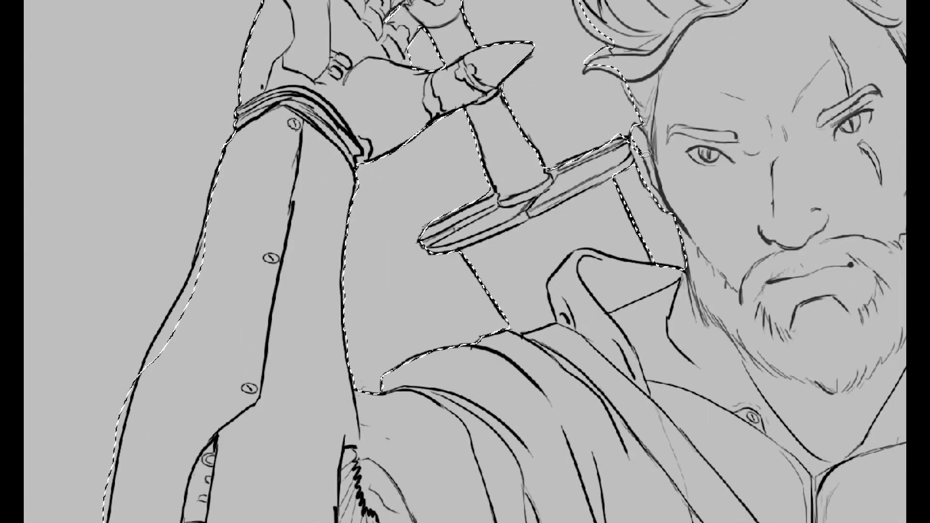
scroll(648, 209, up, 1)
scroll(648, 209, up, 1)
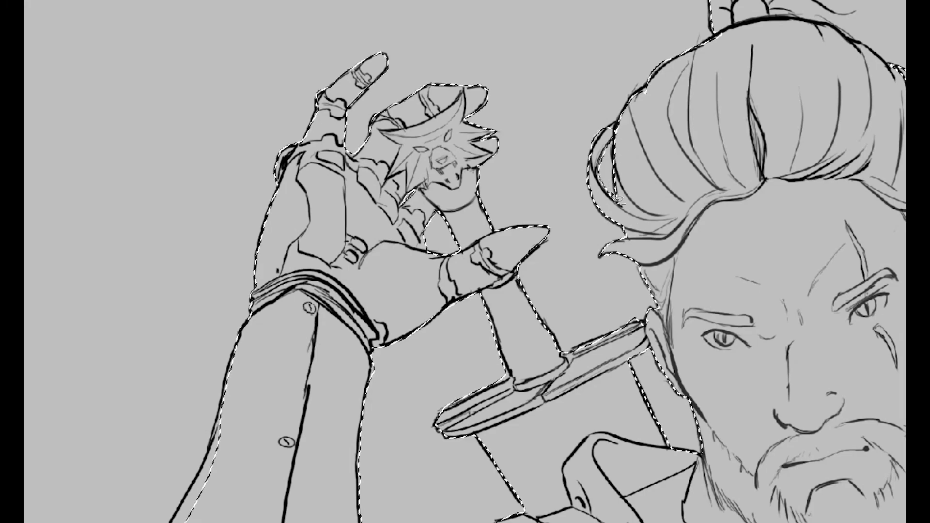
Fit the whole figure in view with Ctrl+0.
key(ctrl+0)
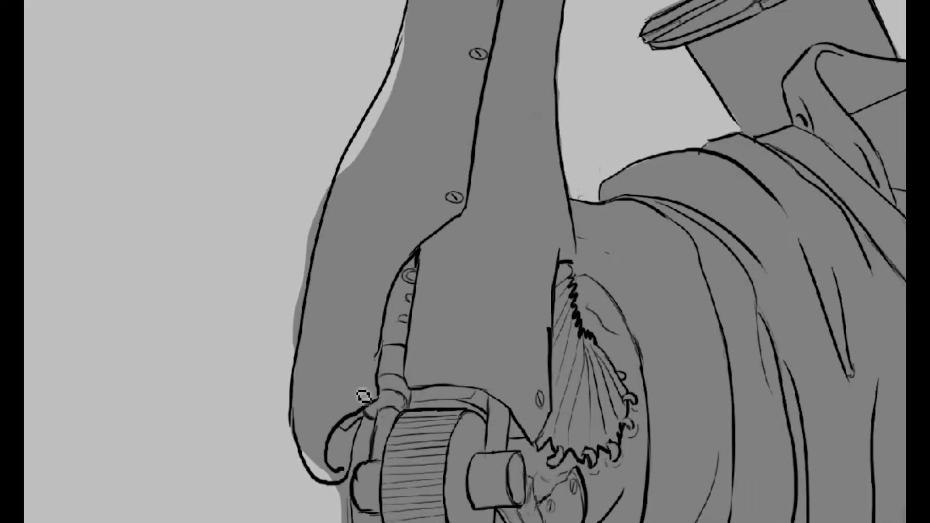